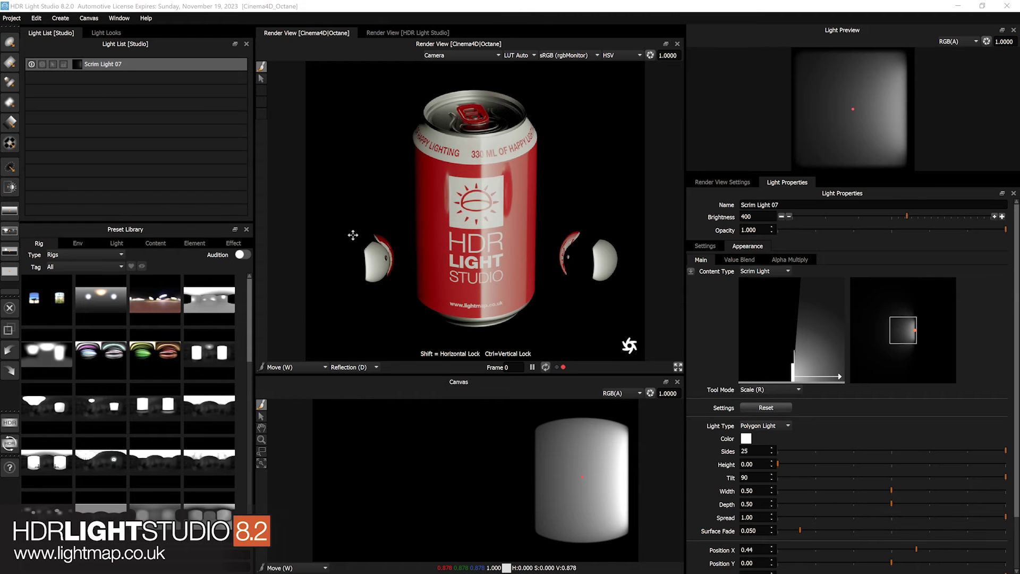
# Drag Scrim Light 07 left across the canvas, then back to right of centre
pyautogui.moveTo(553, 473); pyautogui.dragTo(544, 475)
pyautogui.moveTo(480, 480); pyautogui.dragTo(504, 472)
pyautogui.moveTo(572, 469)
pyautogui.mouseDown()
pyautogui.moveTo(590, 466)
pyautogui.moveTo(571, 470)
pyautogui.mouseUp()
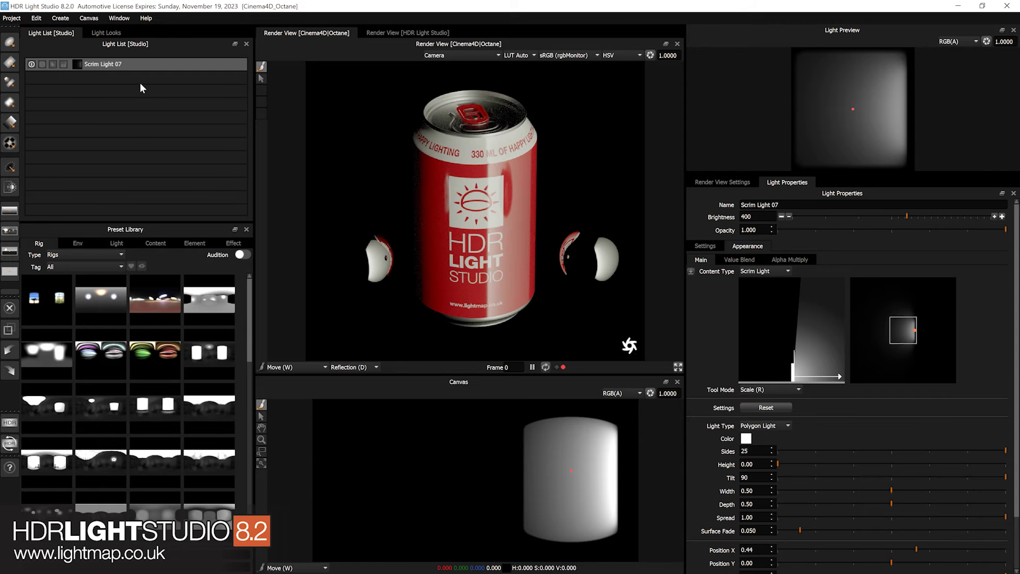
# Merge Scrim Light 07 into a Composite Light with a Reflection filter and enlarge the properties panel
pyautogui.rightClick(138, 62)
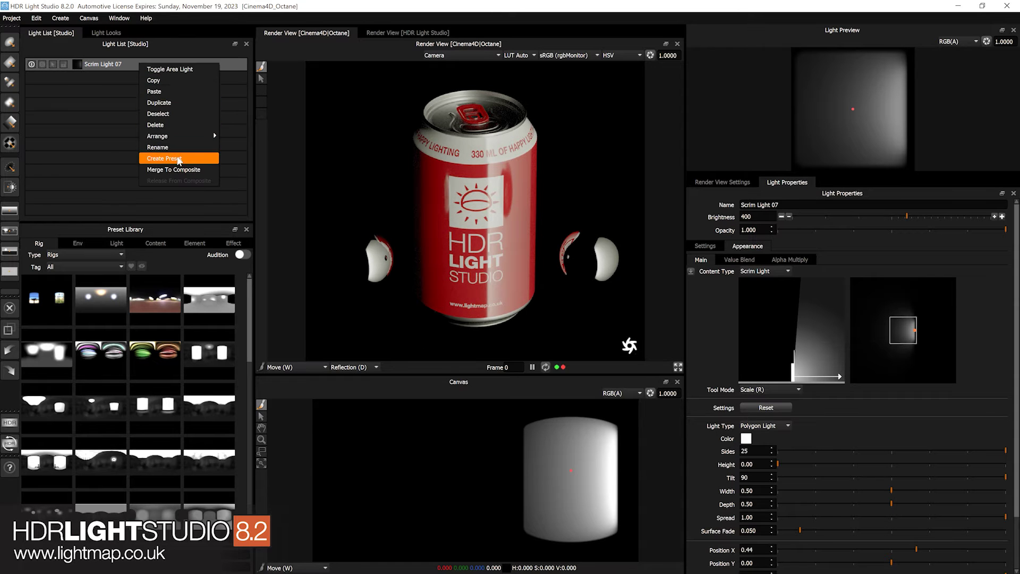
pyautogui.click(197, 170)
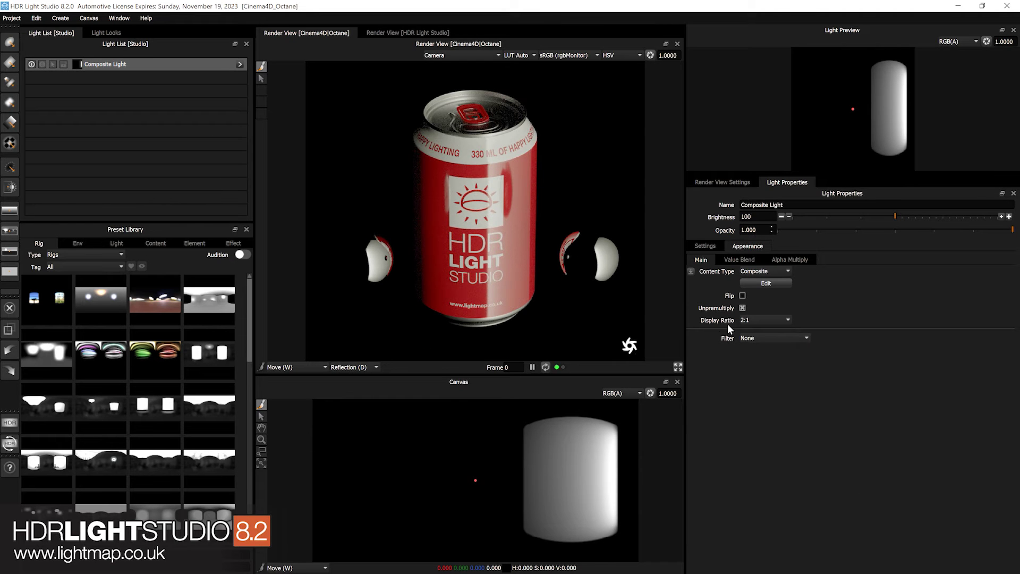
pyautogui.click(767, 339)
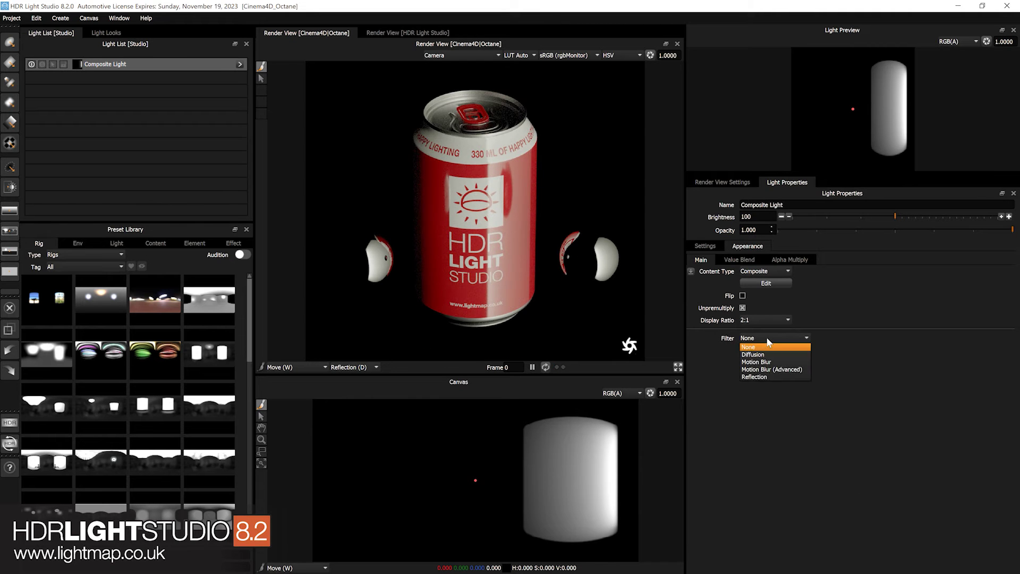
pyautogui.click(760, 377)
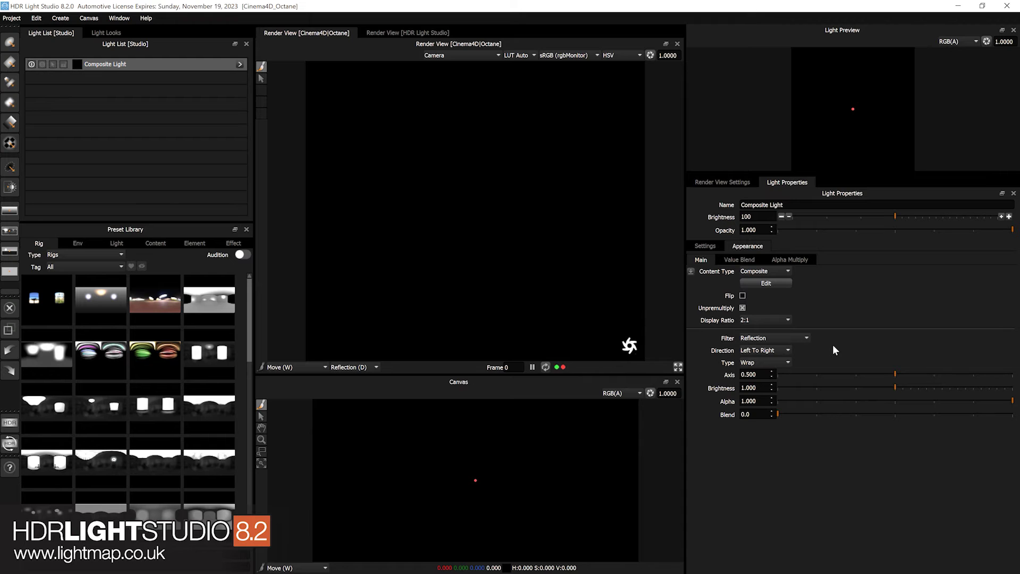
pyautogui.moveTo(721, 175); pyautogui.dragTo(724, 159)
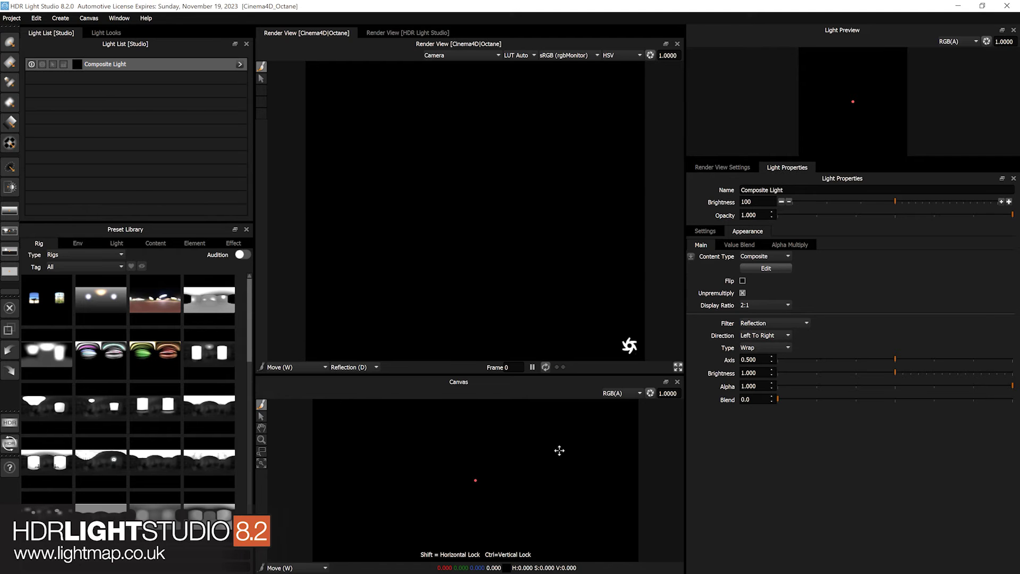
# Change the Reflection filter direction from Left To Right to Right To Left
pyautogui.click(755, 338)
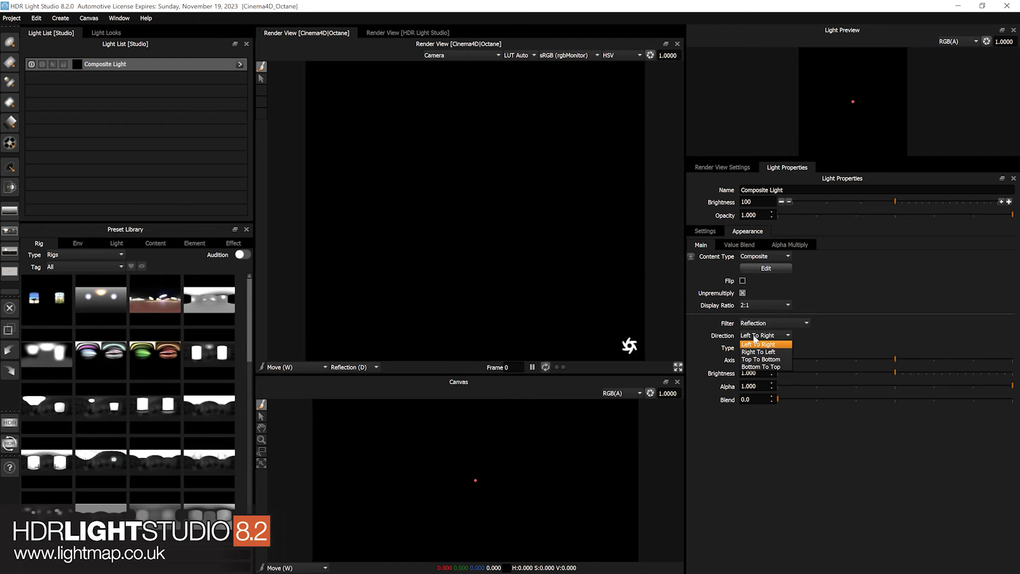
pyautogui.click(778, 351)
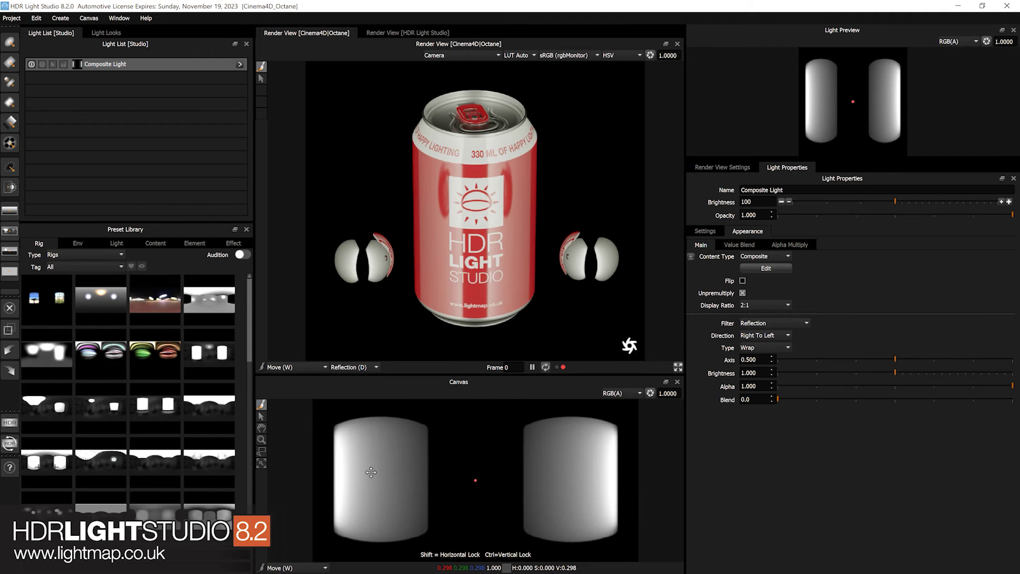
pyautogui.moveTo(199, 66)
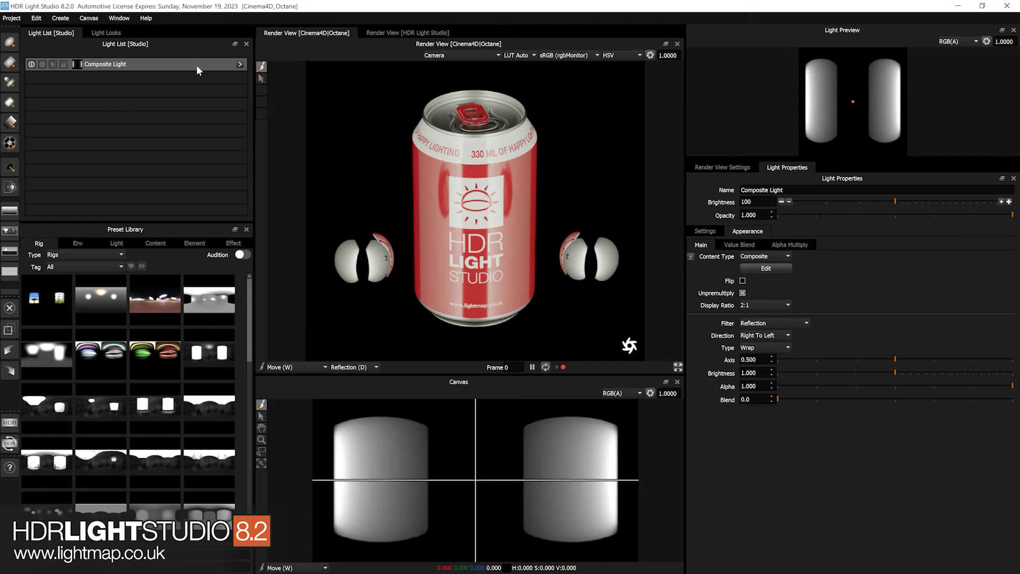
# Inside the composite, nudge Scrim Light 07 slightly right and switch to Free Scale
pyautogui.click(239, 64)
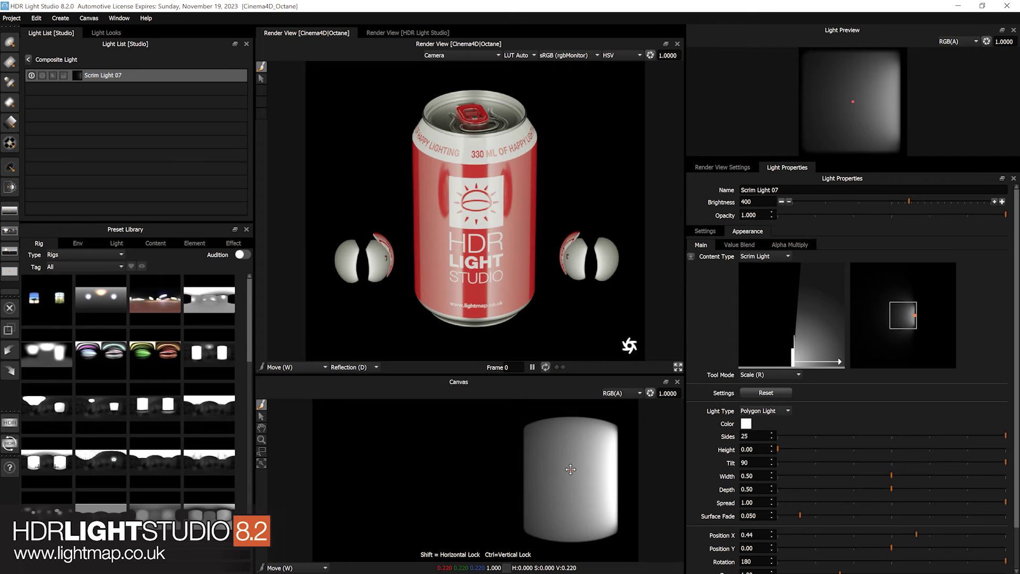
pyautogui.moveTo(571, 470)
pyautogui.mouseDown()
pyautogui.moveTo(536, 470)
pyautogui.moveTo(567, 472)
pyautogui.mouseUp()
pyautogui.hotkey('shift', 'r')
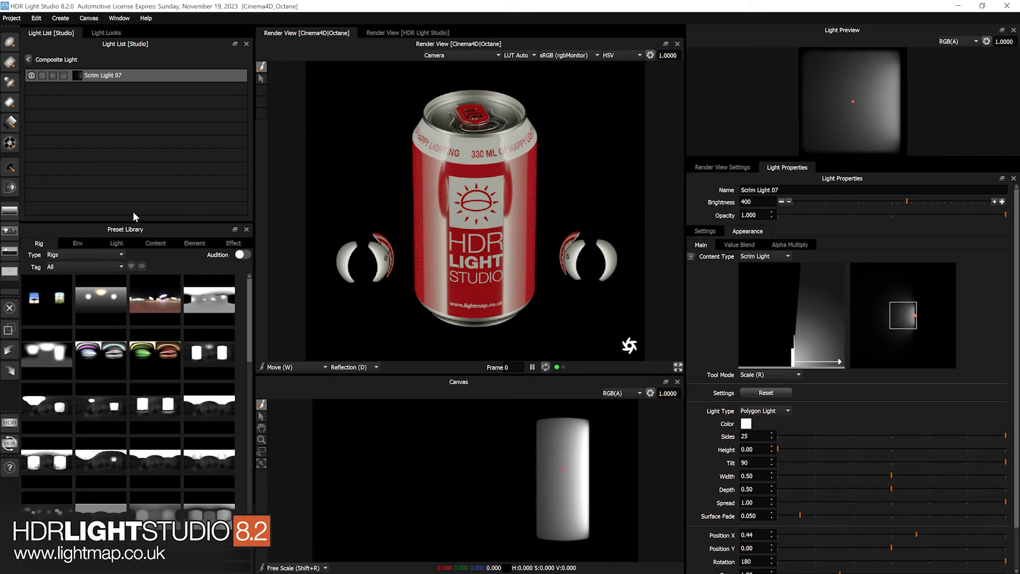
pyautogui.click(28, 59)
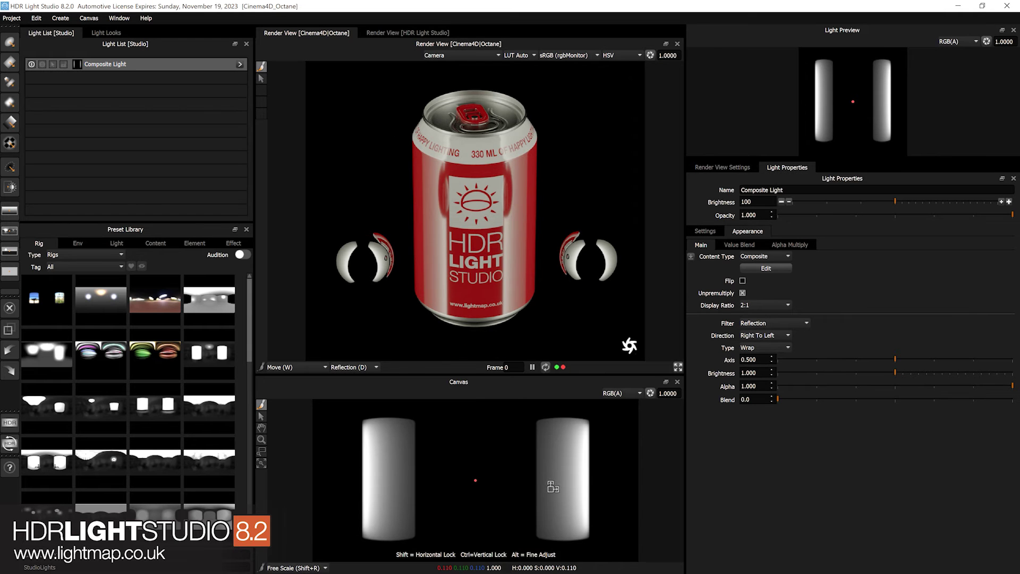
# Move Scrim Light 07 left and back right of centre, then free-scale it to about 62 by 244
pyautogui.click(239, 63)
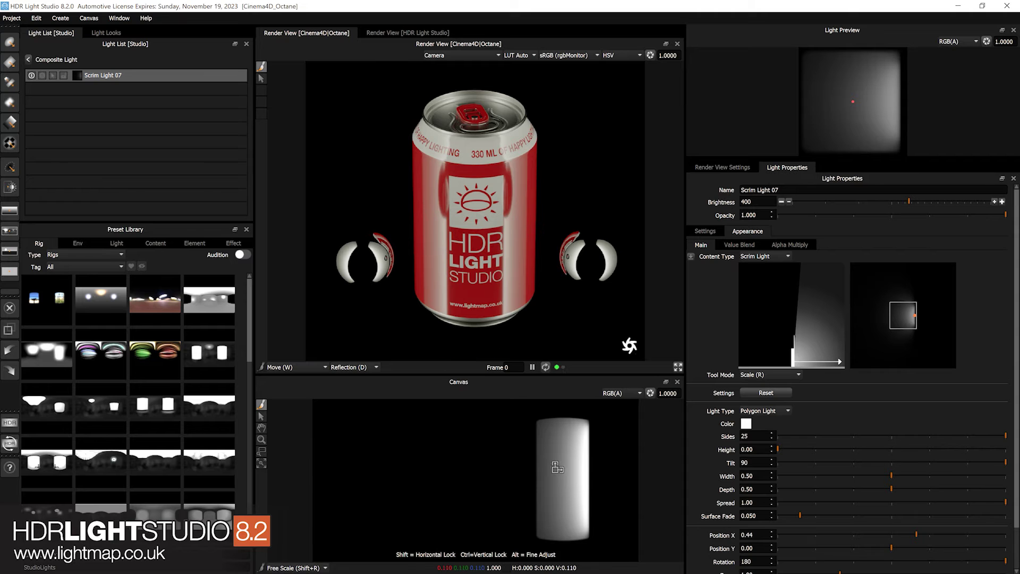
pyautogui.press('w')
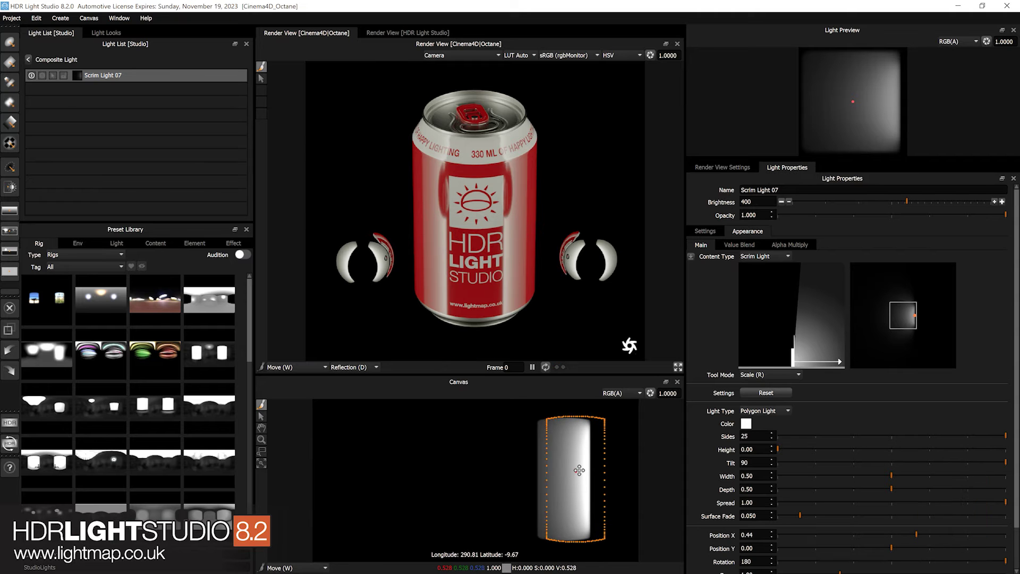
pyautogui.moveTo(579, 470); pyautogui.dragTo(535, 472)
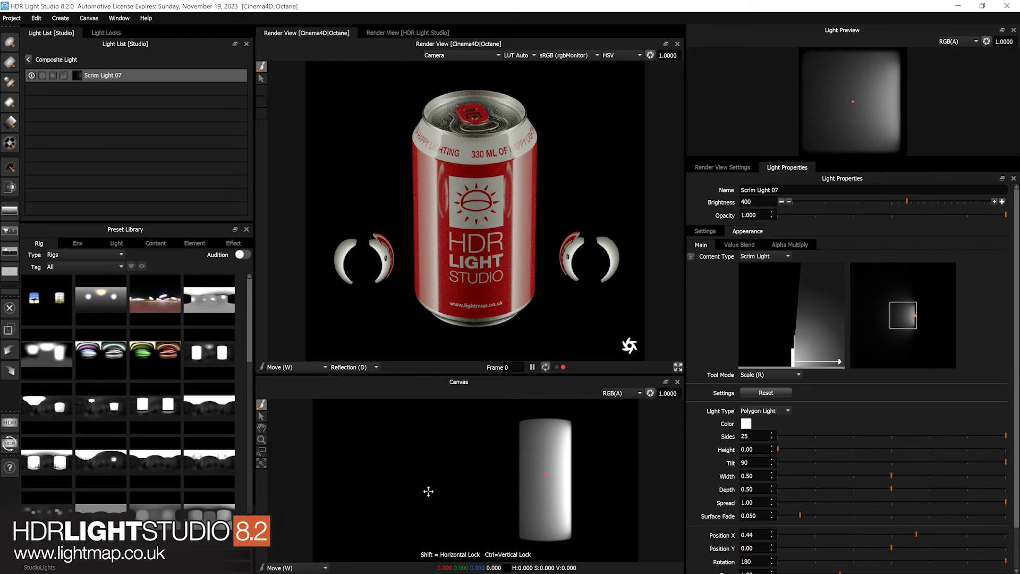
pyautogui.moveTo(548, 473); pyautogui.dragTo(577, 473)
pyautogui.hotkey('shift', 'r')
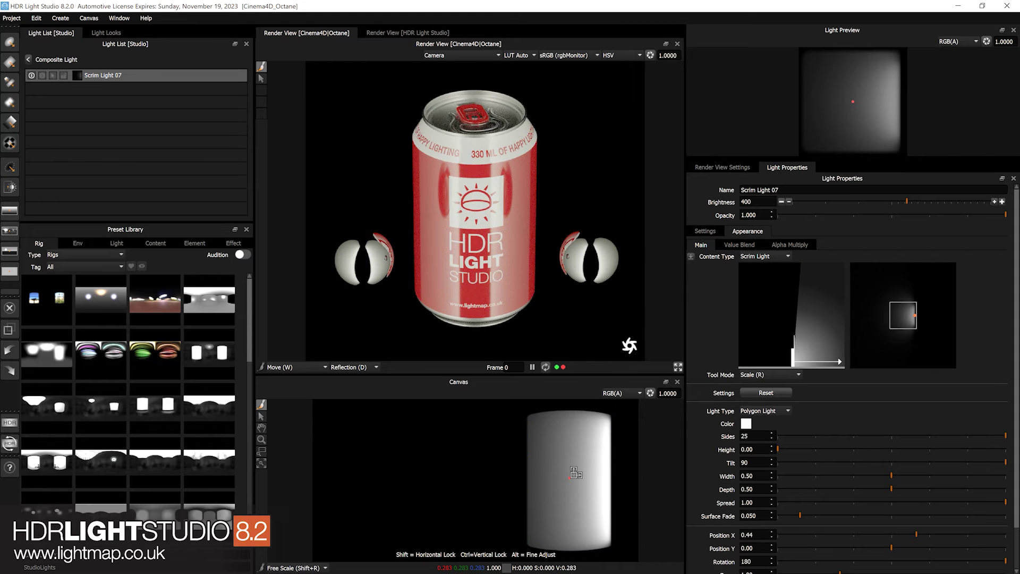
# At the Composite Light, keep direction Right To Left and leave the reflection axis at 0.500
pyautogui.click(27, 59)
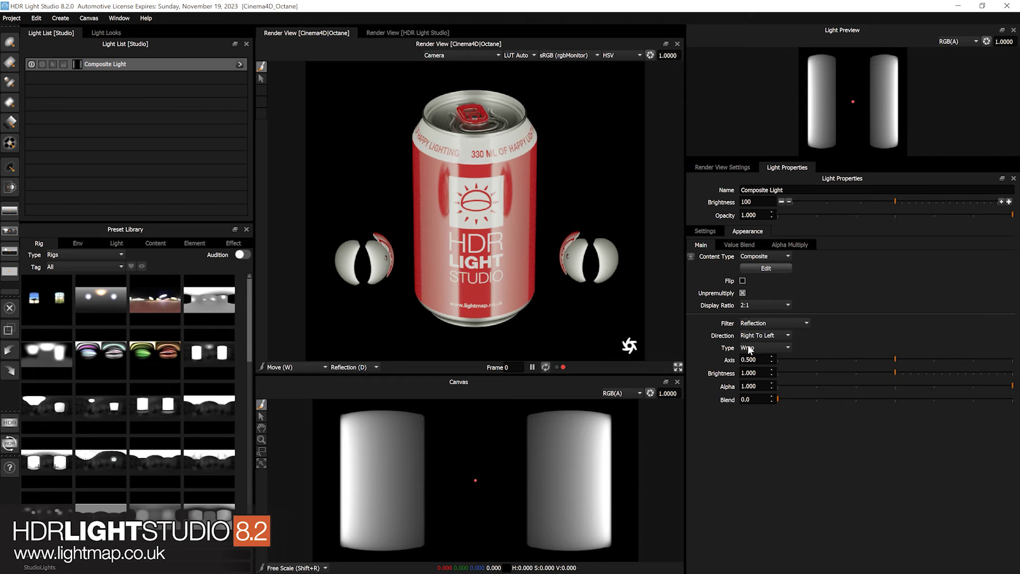
pyautogui.click(768, 337)
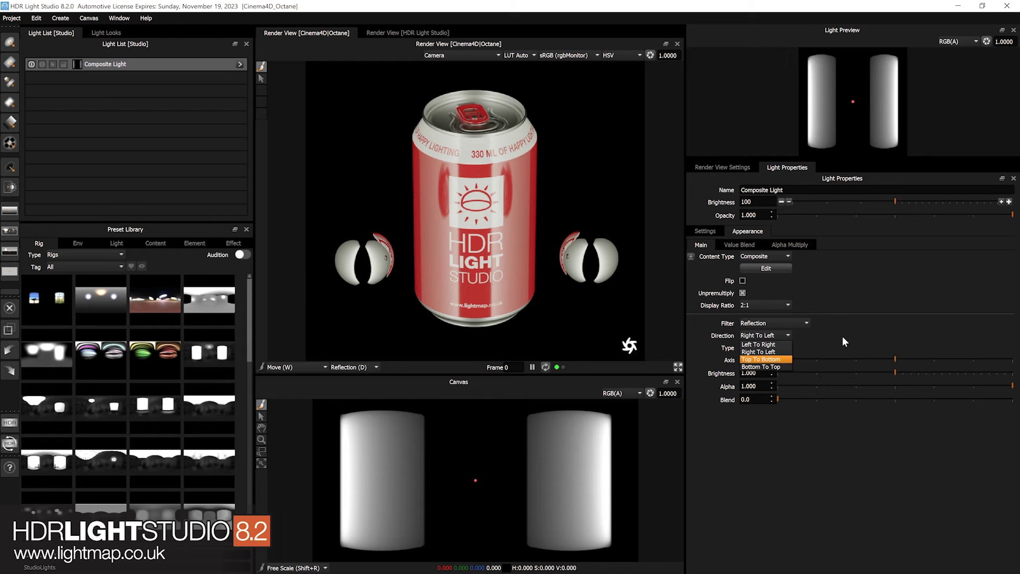
pyautogui.click(752, 353)
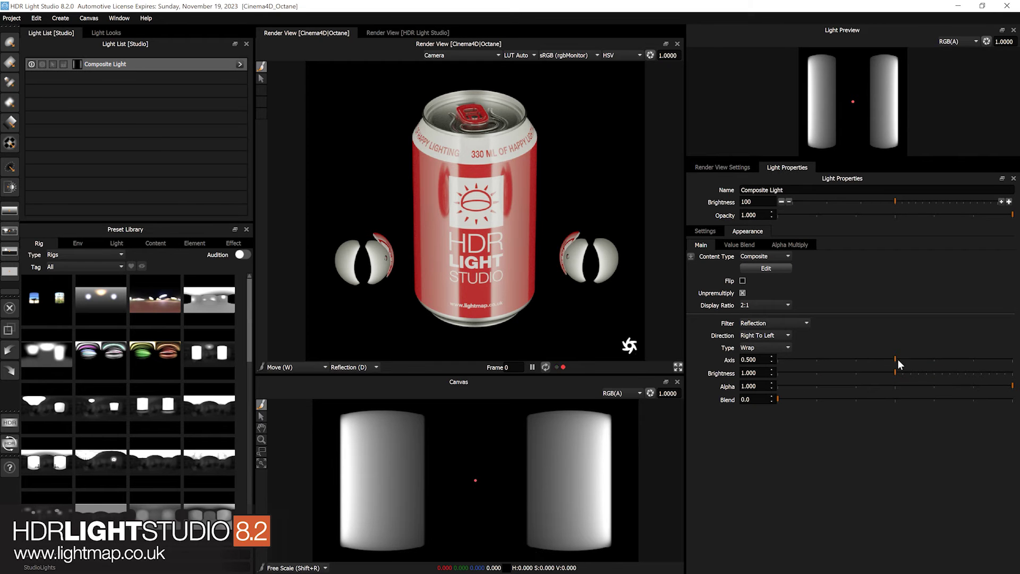
pyautogui.moveTo(895, 358)
pyautogui.mouseDown()
pyautogui.moveTo(881, 359)
pyautogui.moveTo(914, 359)
pyautogui.moveTo(895, 358)
pyautogui.mouseUp()
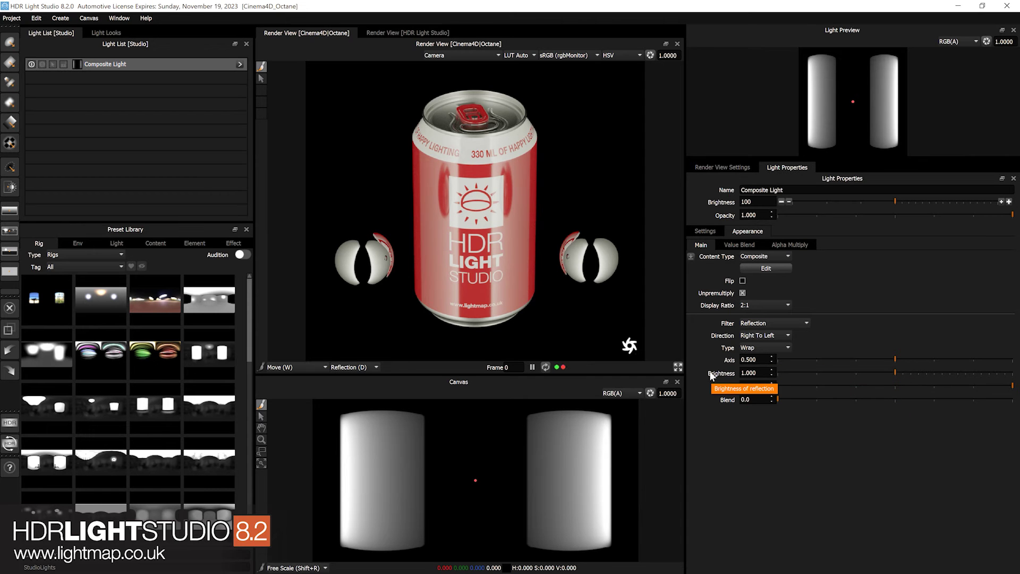
# Lower Reflection brightness from 1.000 through 0.846, 0.525 and 0.109, settling at 0.181
pyautogui.click(878, 372)
pyautogui.click(864, 371)
pyautogui.click(839, 370)
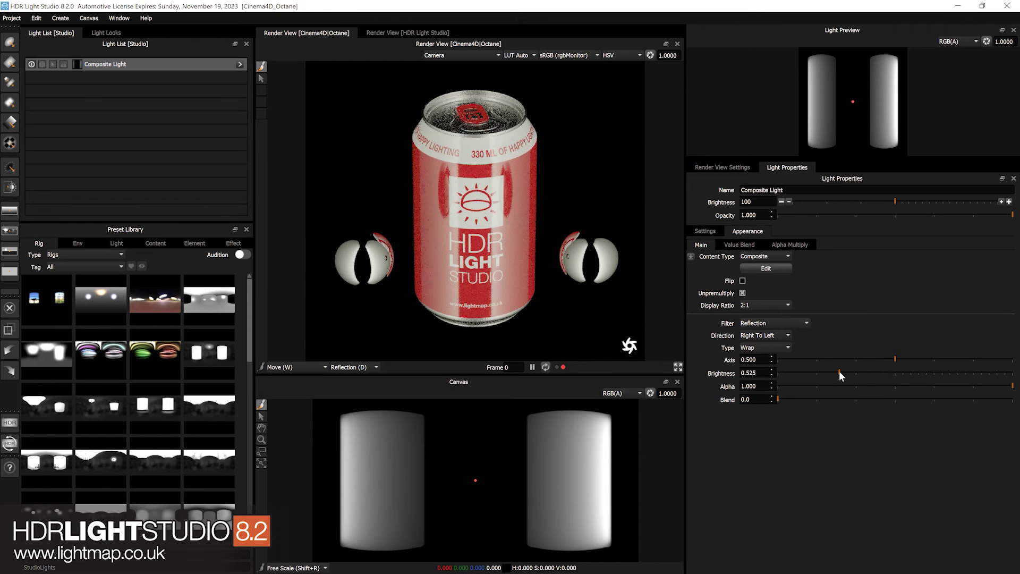
pyautogui.moveTo(839, 371); pyautogui.dragTo(811, 371)
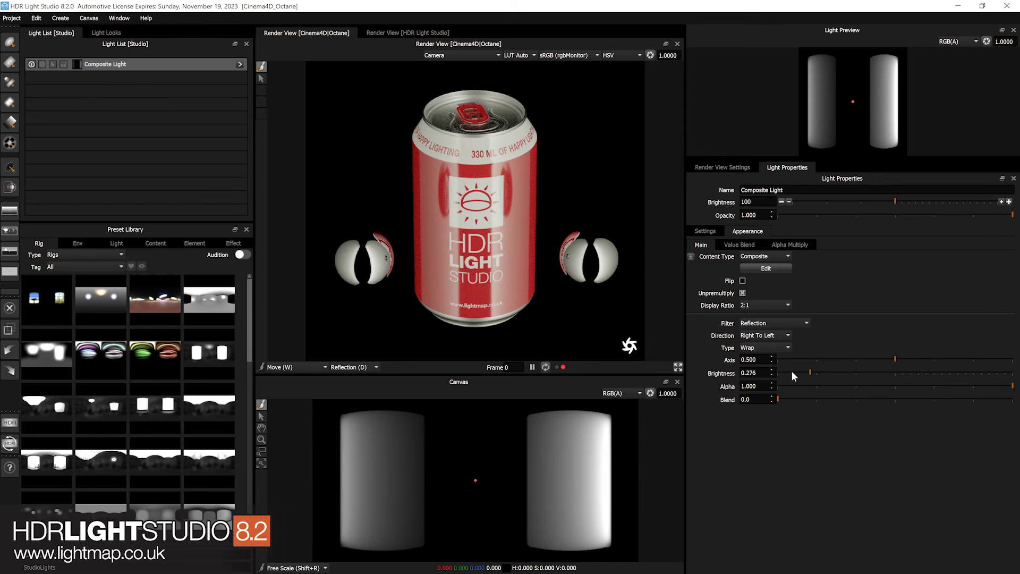
pyautogui.click(792, 371)
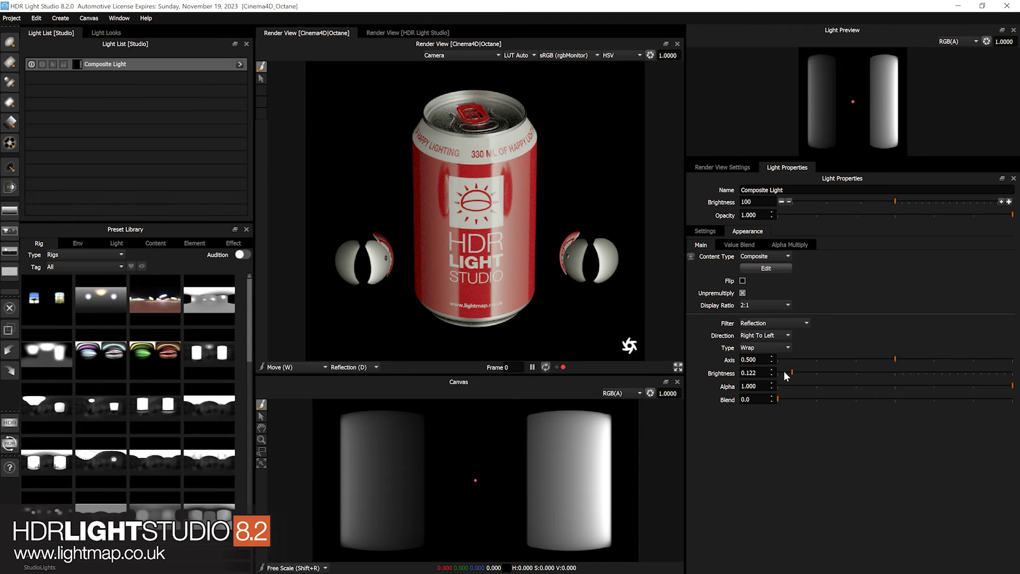
pyautogui.click(784, 371)
pyautogui.click(513, 175)
pyautogui.moveTo(791, 371); pyautogui.dragTo(798, 371)
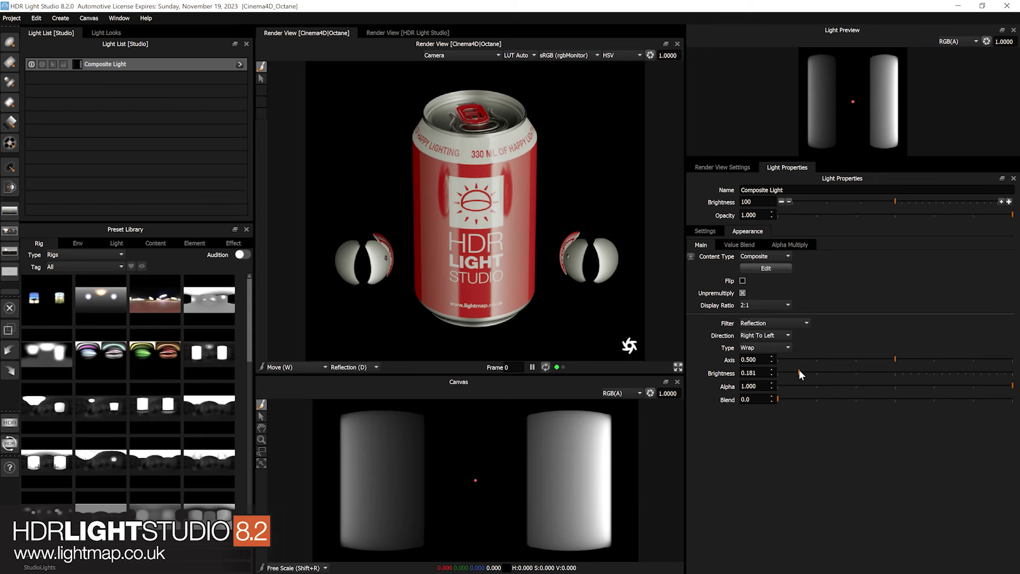
# Inside the composite, narrow Scrim Light 07 on the canvas
pyautogui.click(239, 64)
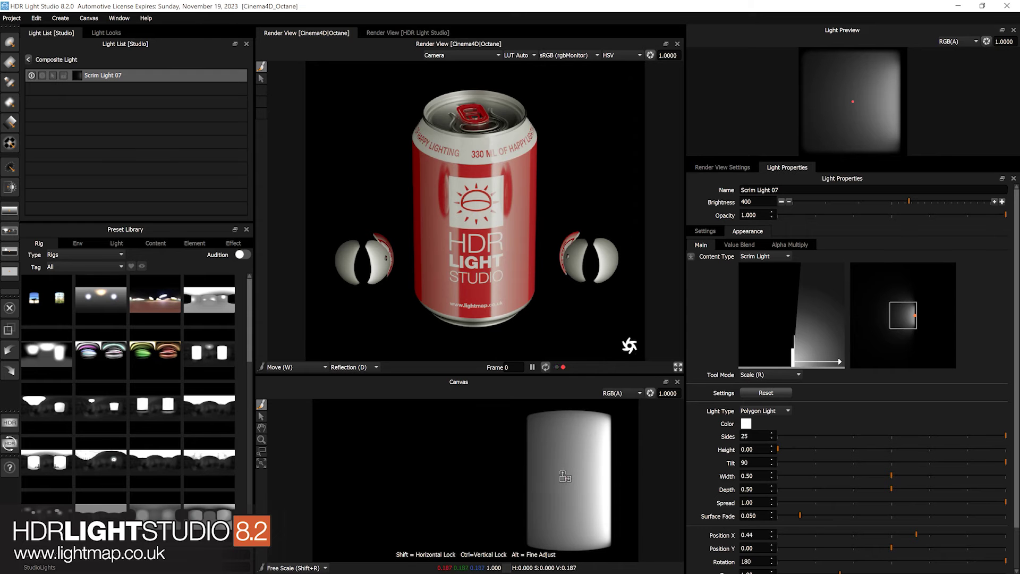
pyautogui.click(569, 479)
pyautogui.moveTo(570, 477); pyautogui.dragTo(574, 478)
pyautogui.click(576, 478)
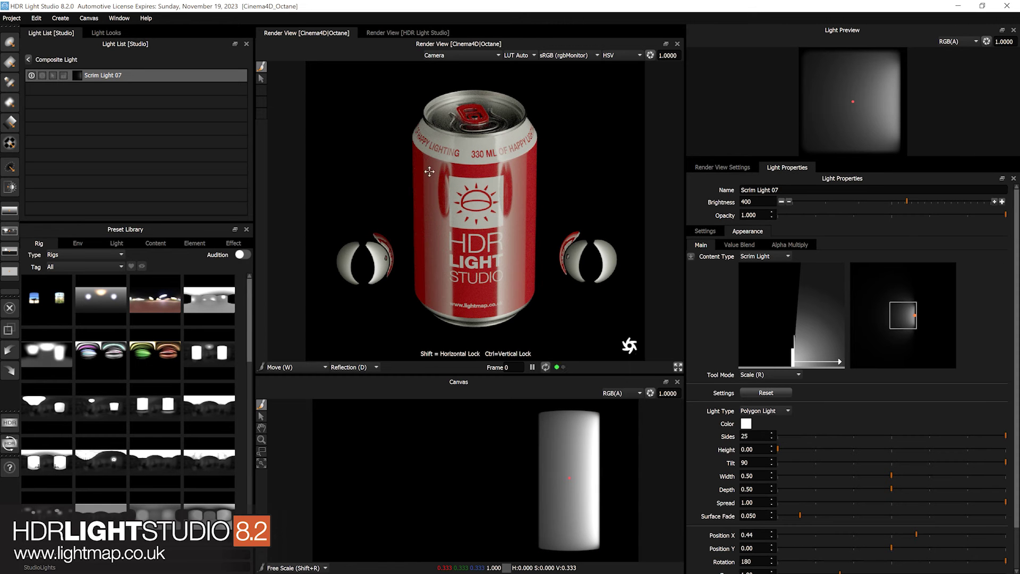
# Back at the Composite Light, raise Reflection brightness to about 2.5, then bring it down to 0.955
pyautogui.click(29, 60)
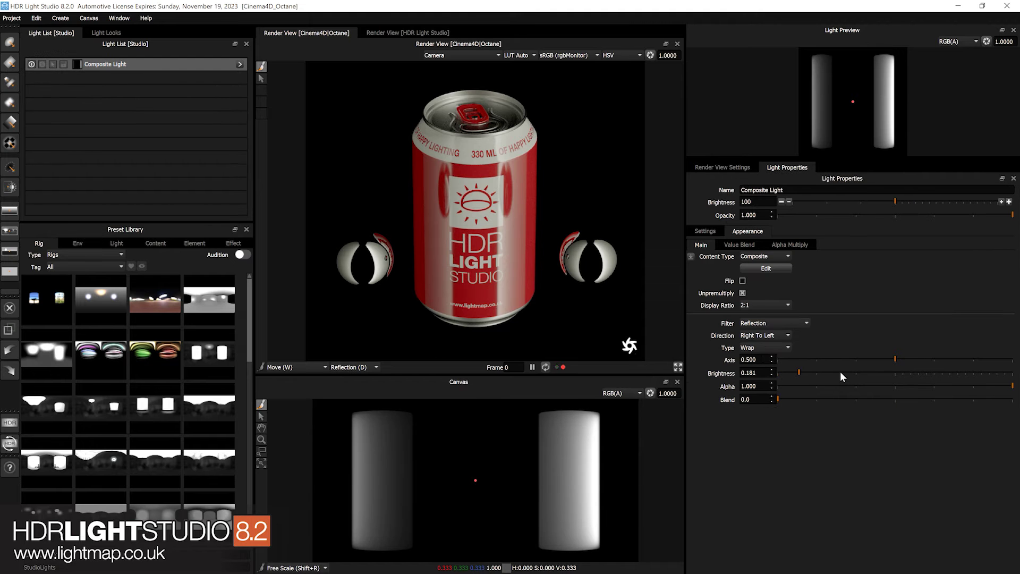
pyautogui.click(801, 372)
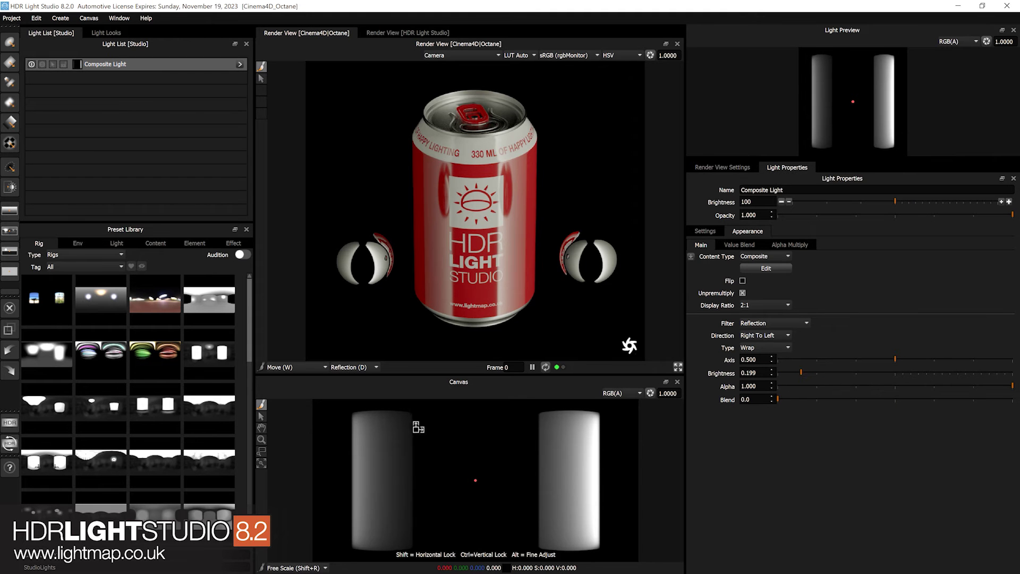
pyautogui.click(913, 373)
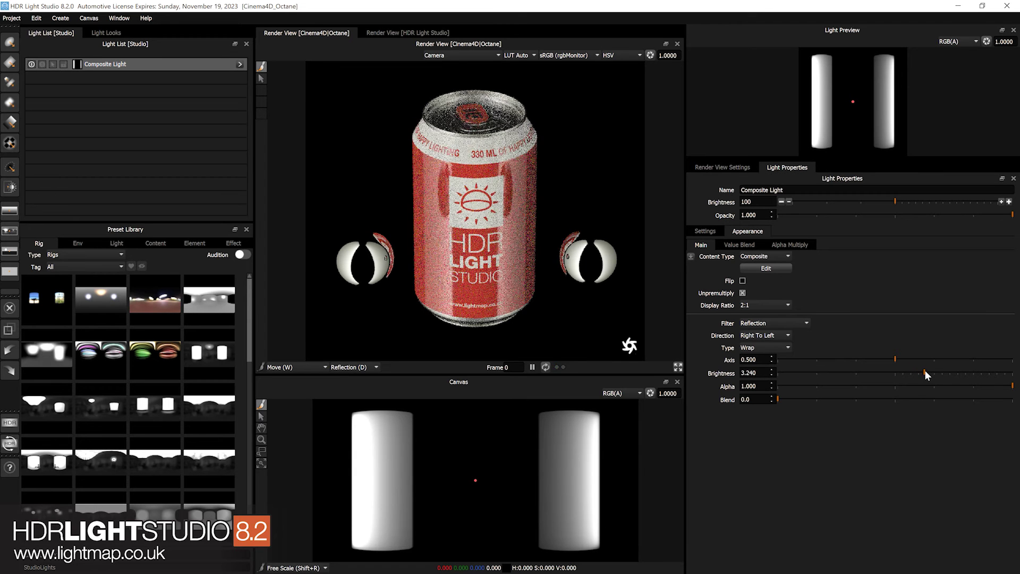
pyautogui.click(925, 371)
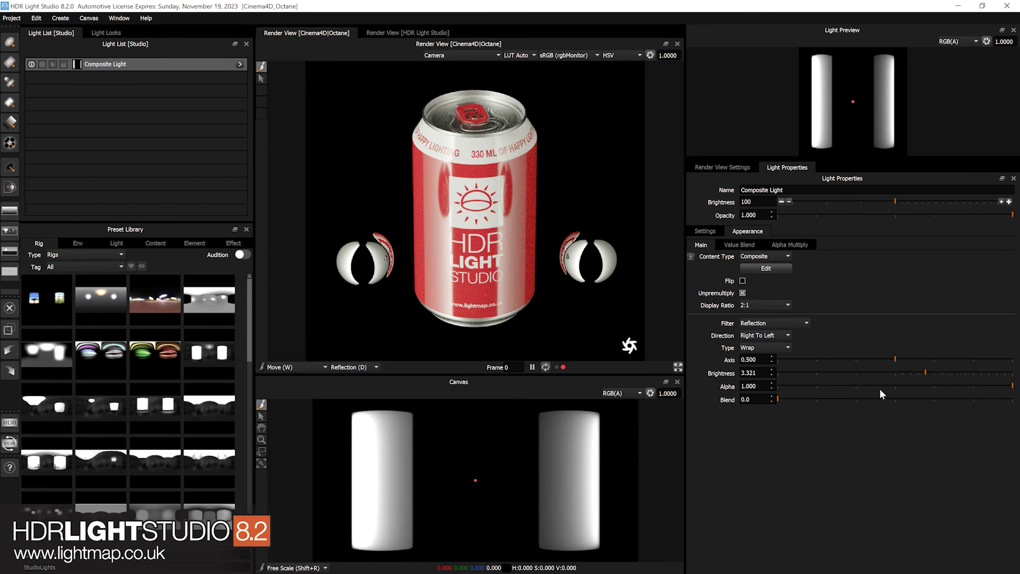
pyautogui.moveTo(917, 372); pyautogui.dragTo(887, 372)
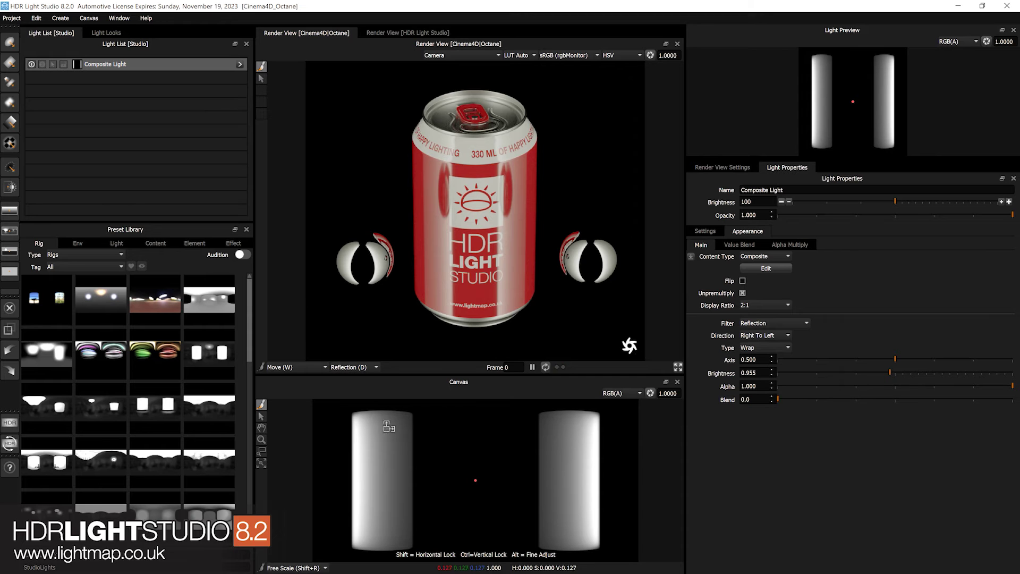
# Set the canvas display to HSVA and test Reflection alpha, leaving it at 1.000
pyautogui.click(621, 394)
pyautogui.click(611, 410)
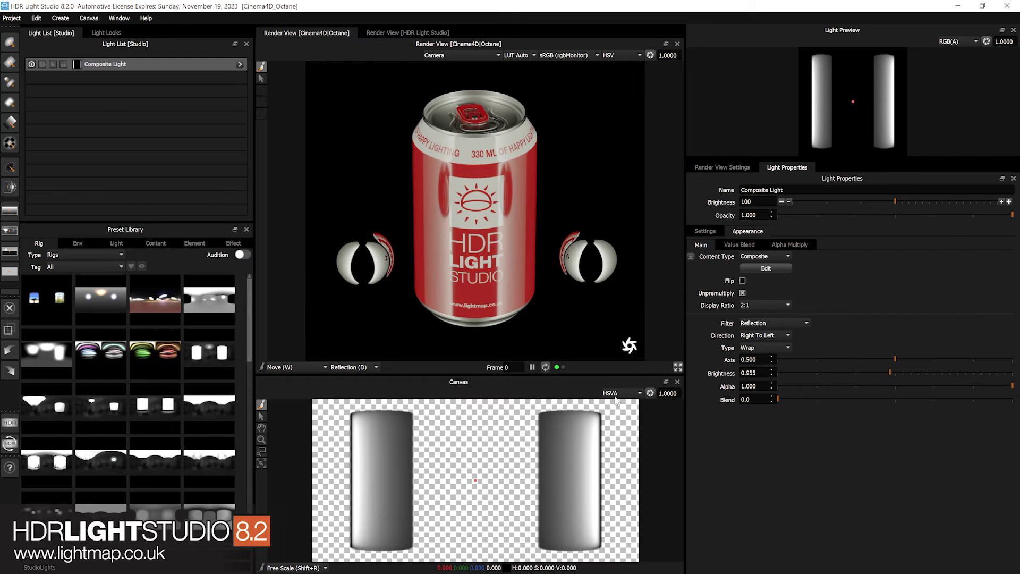
pyautogui.click(931, 385)
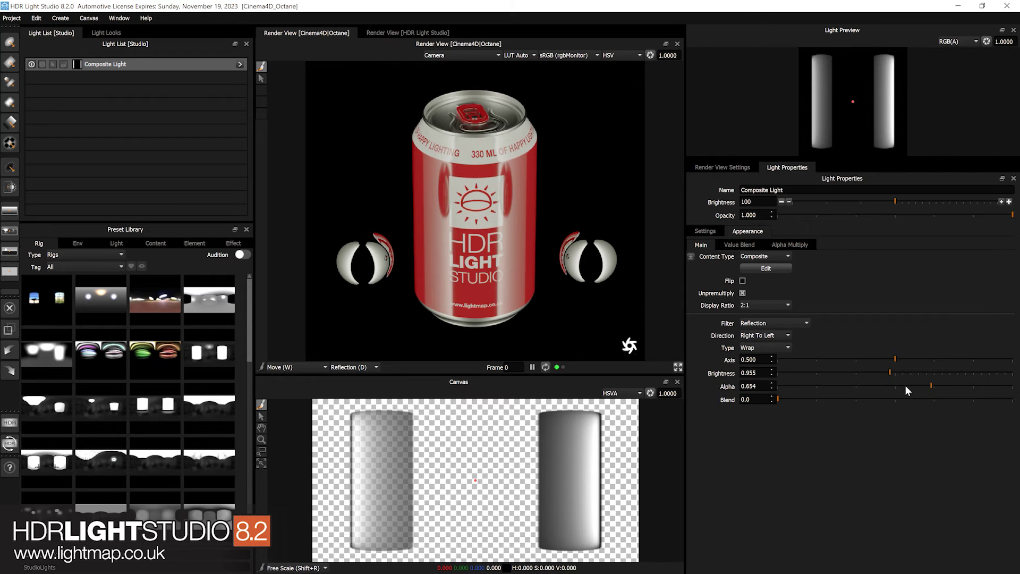
pyautogui.moveTo(905, 384); pyautogui.dragTo(1016, 387)
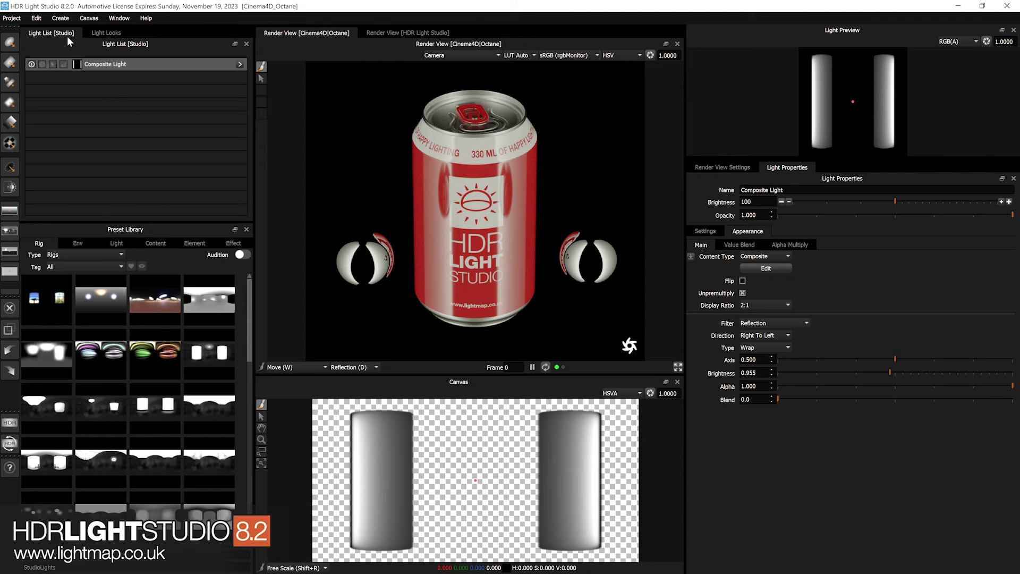
# Apply the Room light look so the hotel_room HDRI lights the can
pyautogui.click(102, 33)
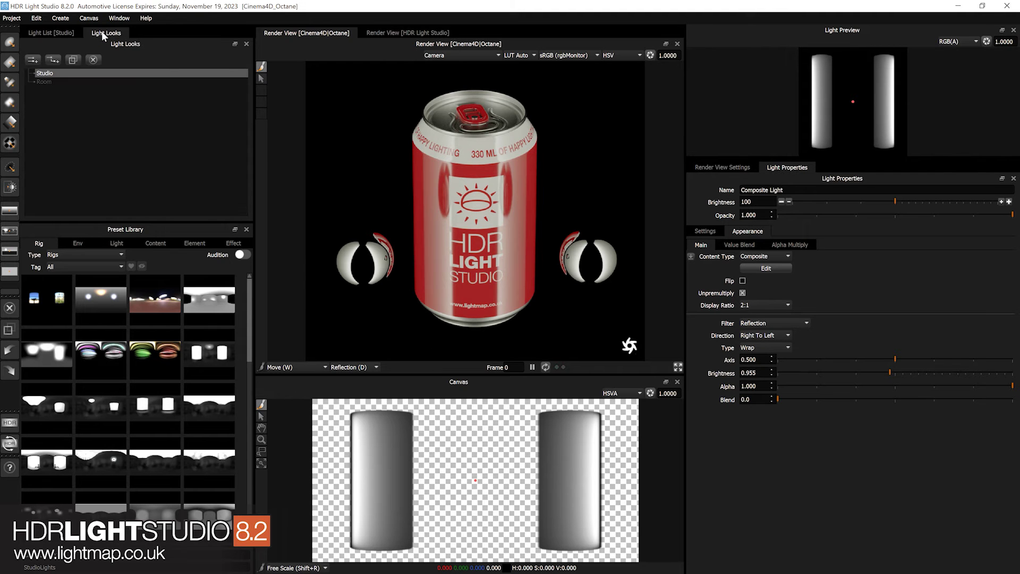
pyautogui.click(53, 80)
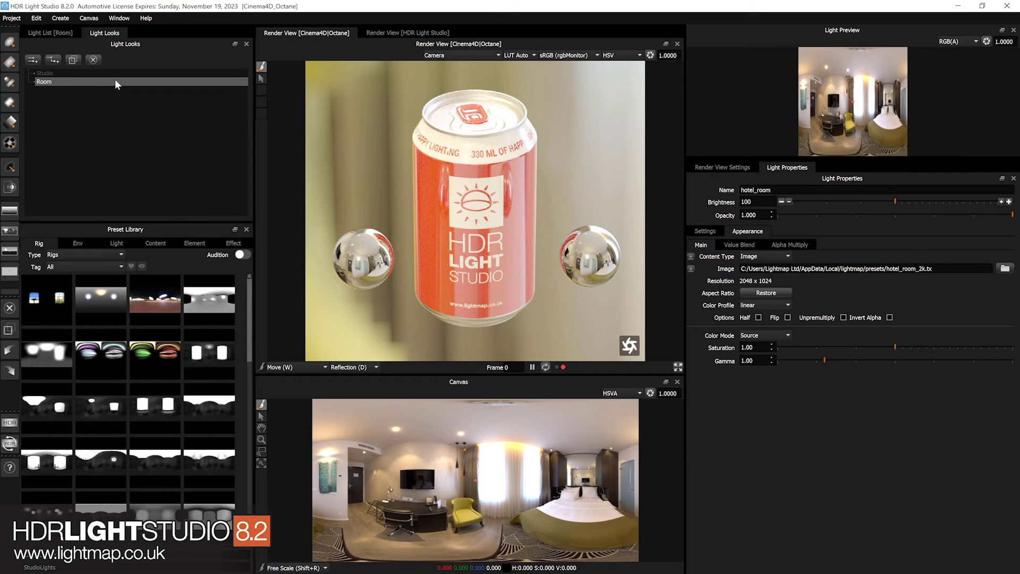
pyautogui.click(46, 31)
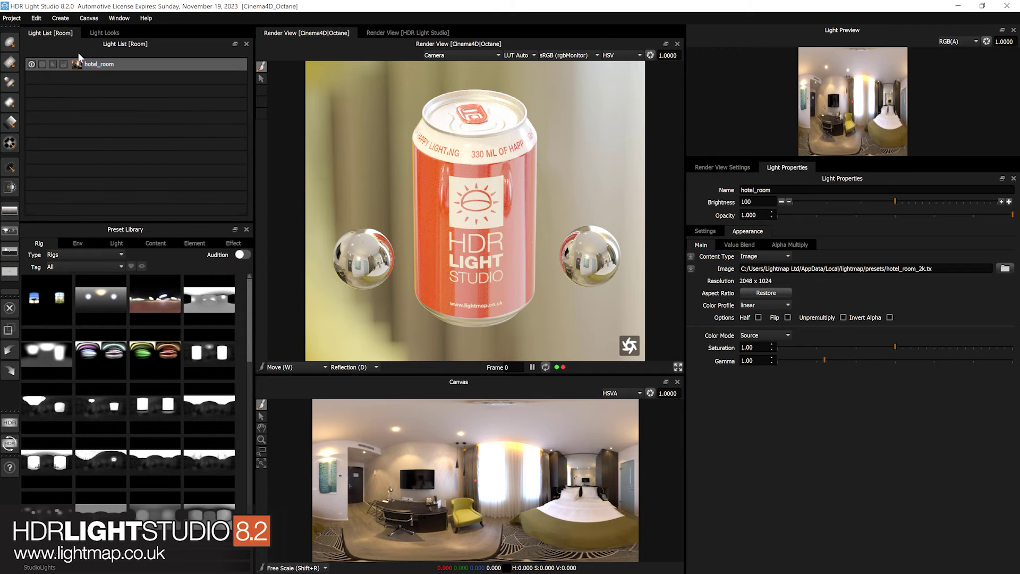
# Set hotel_room brightness to 30, merge it to a Composite Light and add a Reflection filter
pyautogui.click(788, 202)
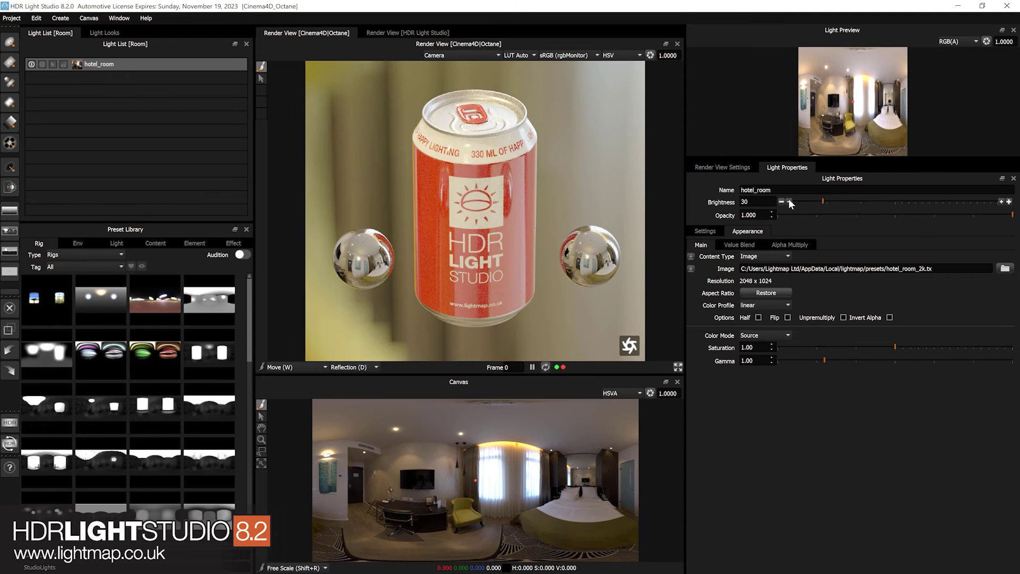
pyautogui.moveTo(464, 375); pyautogui.dragTo(464, 369)
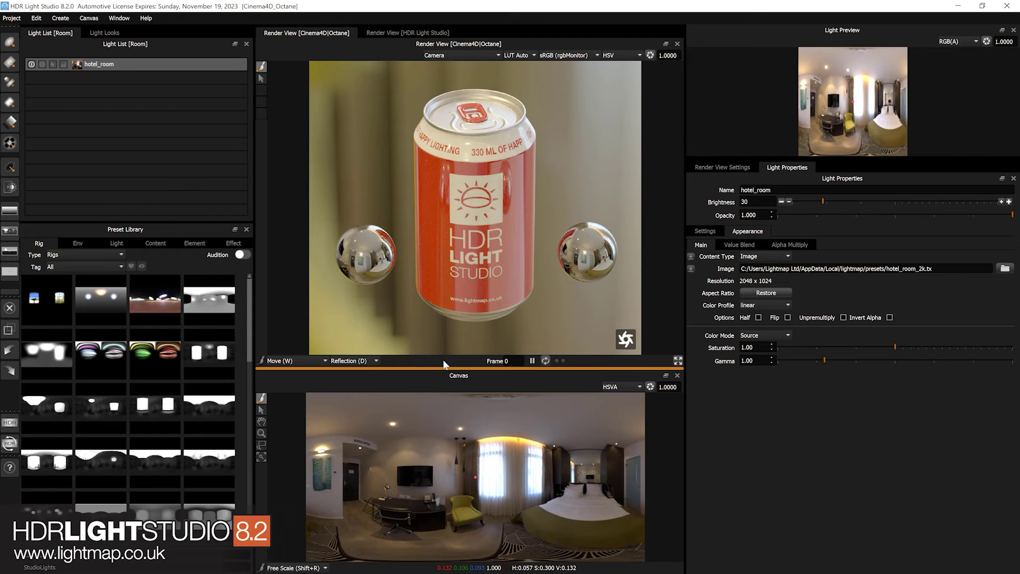
pyautogui.rightClick(131, 64)
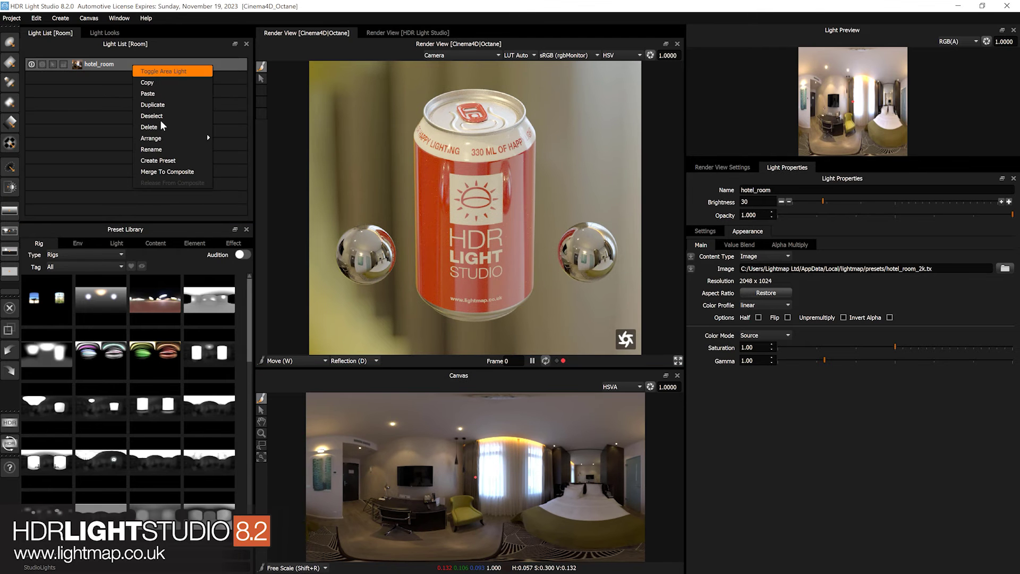
pyautogui.click(178, 171)
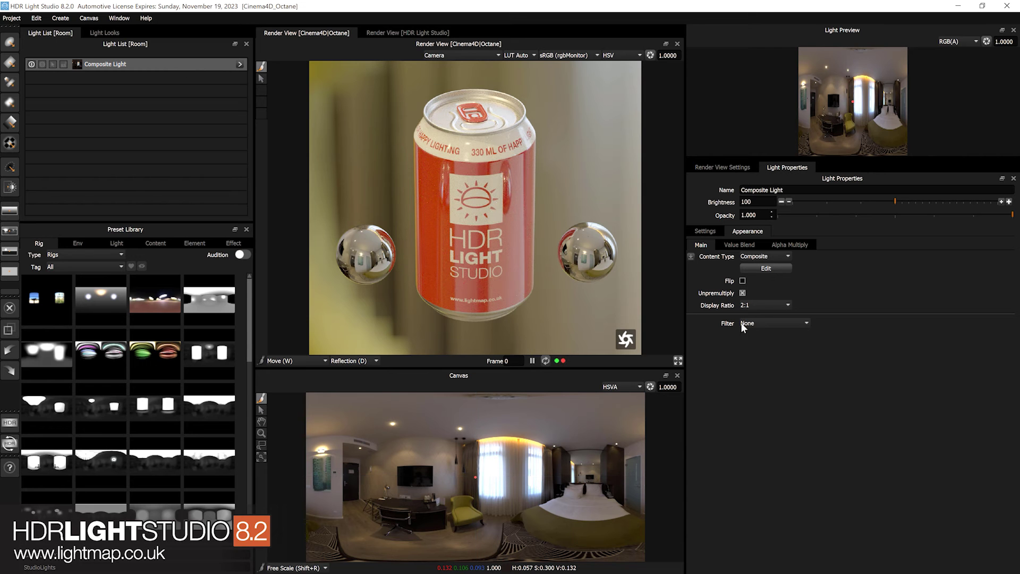
pyautogui.click(763, 322)
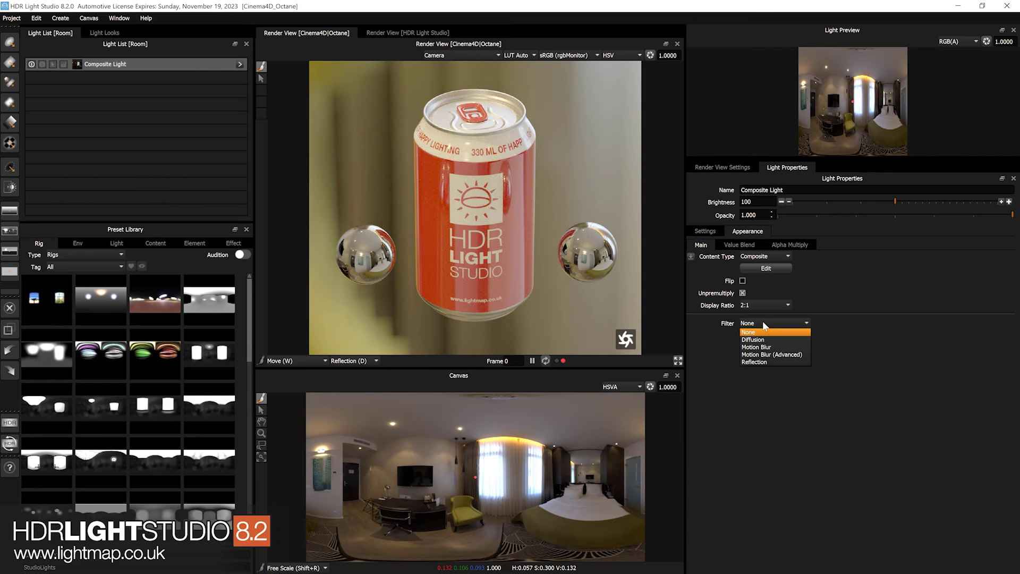
pyautogui.click(761, 362)
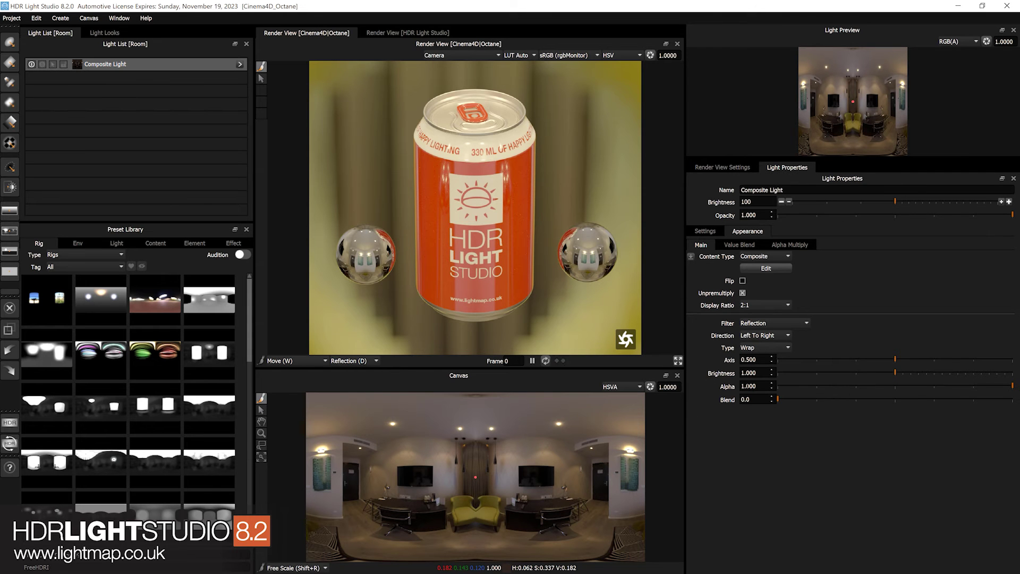
# Mirror the hotel room Right To Left with reflection brightness 0.321 and axis 0.382
pyautogui.moveTo(862, 373); pyautogui.dragTo(843, 372)
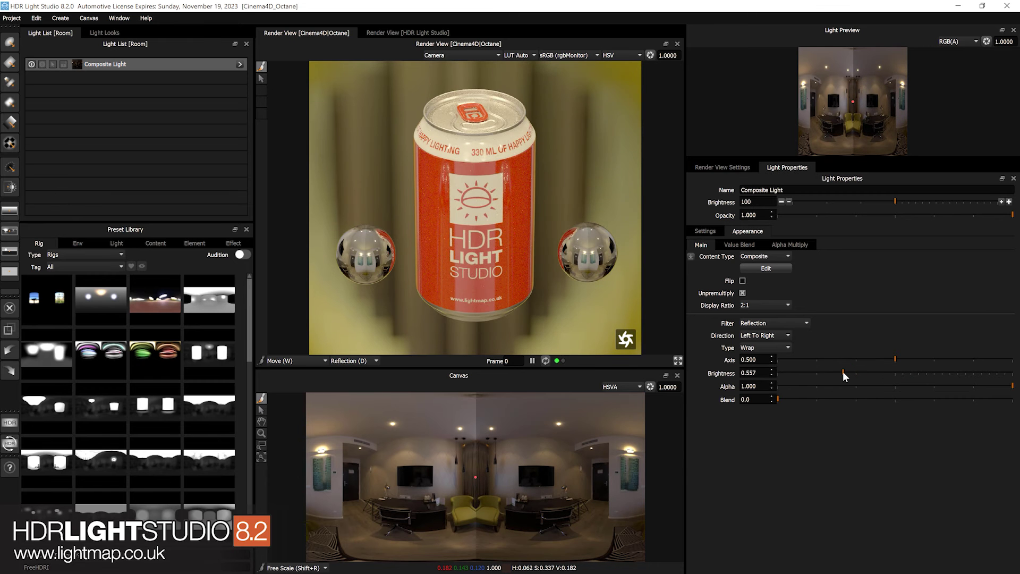
pyautogui.click(757, 336)
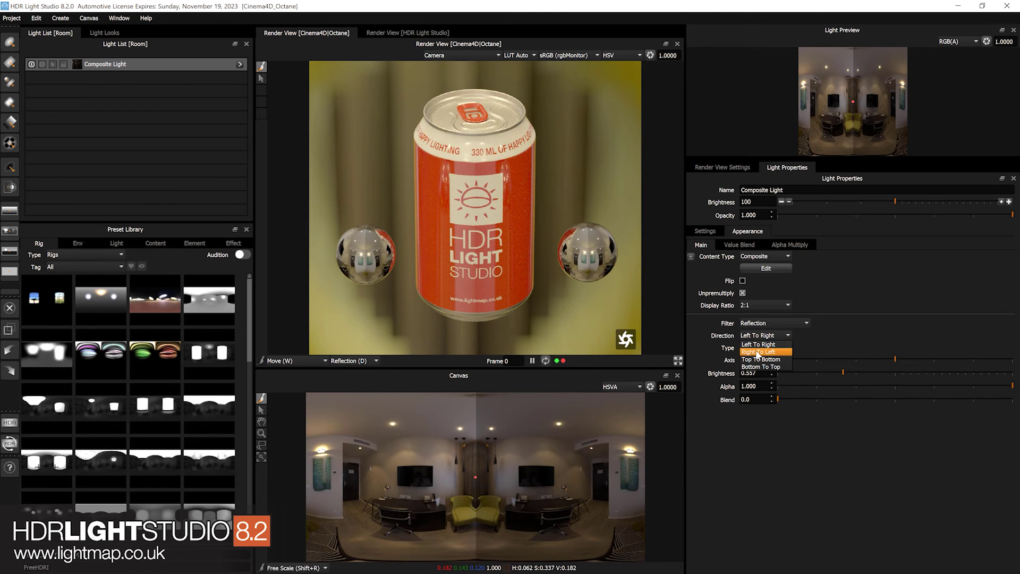
pyautogui.click(758, 354)
pyautogui.click(827, 370)
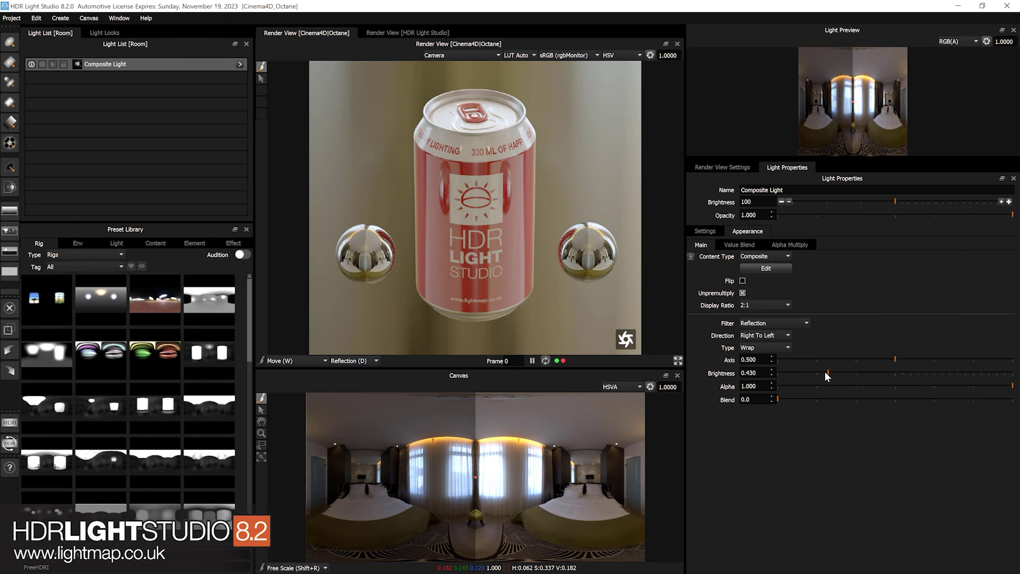
pyautogui.click(816, 373)
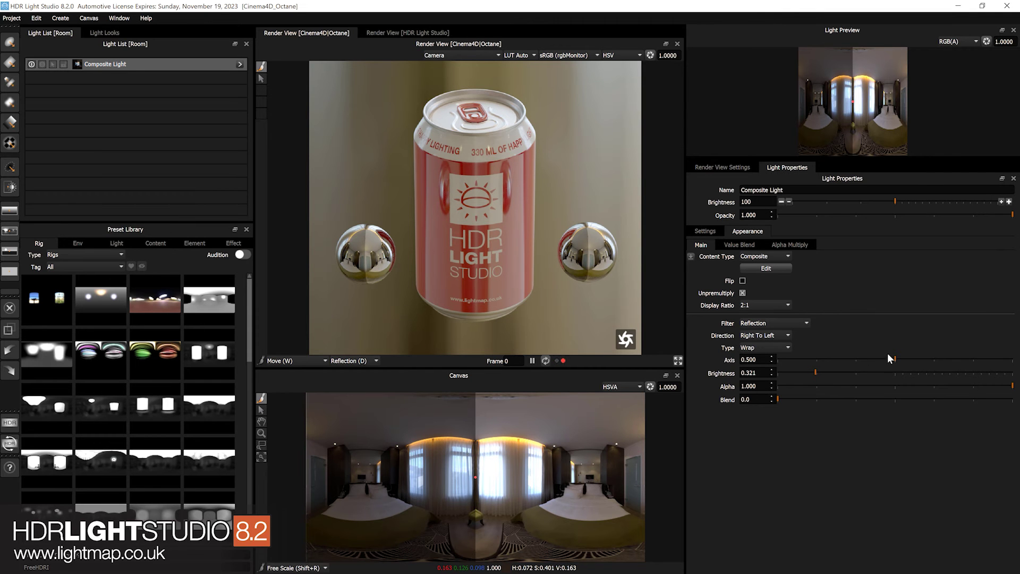
pyautogui.moveTo(890, 359); pyautogui.dragTo(867, 357)
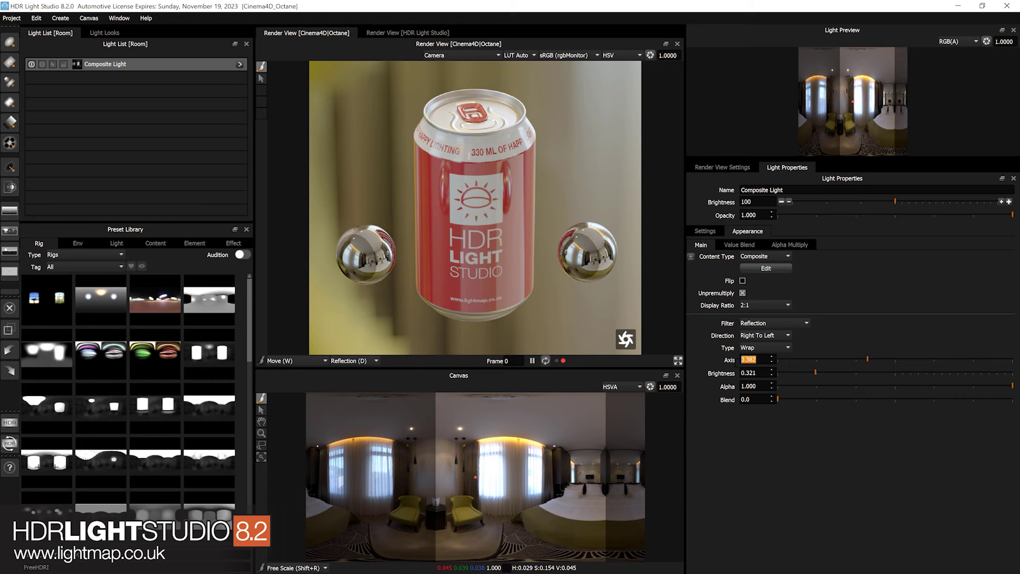
# Set the axis to 0.5, switch the reflection Type to Mirror, and move the axis to 0.665
pyautogui.write('0.5')
pyautogui.press('Return')
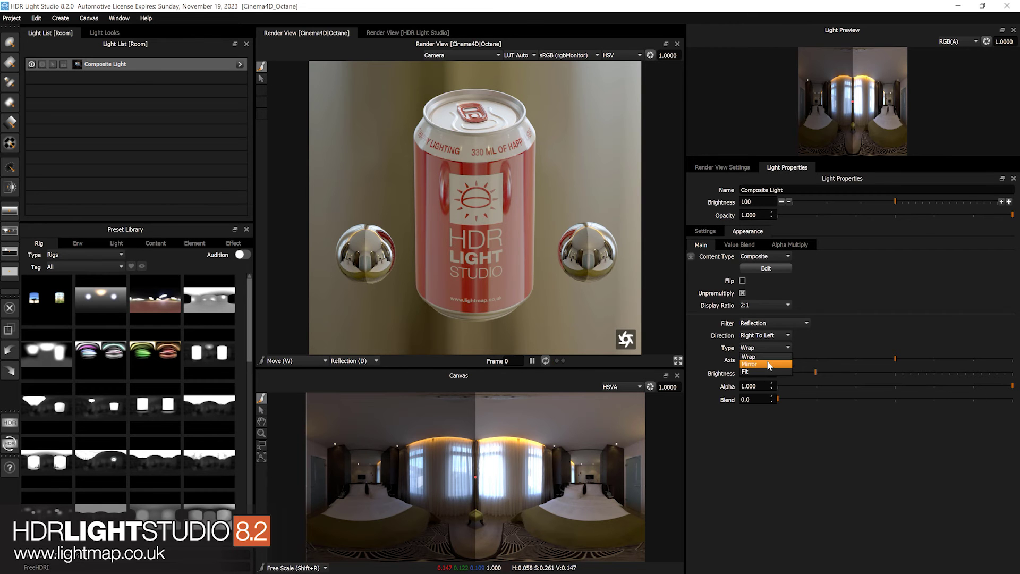
pyautogui.press('Down')
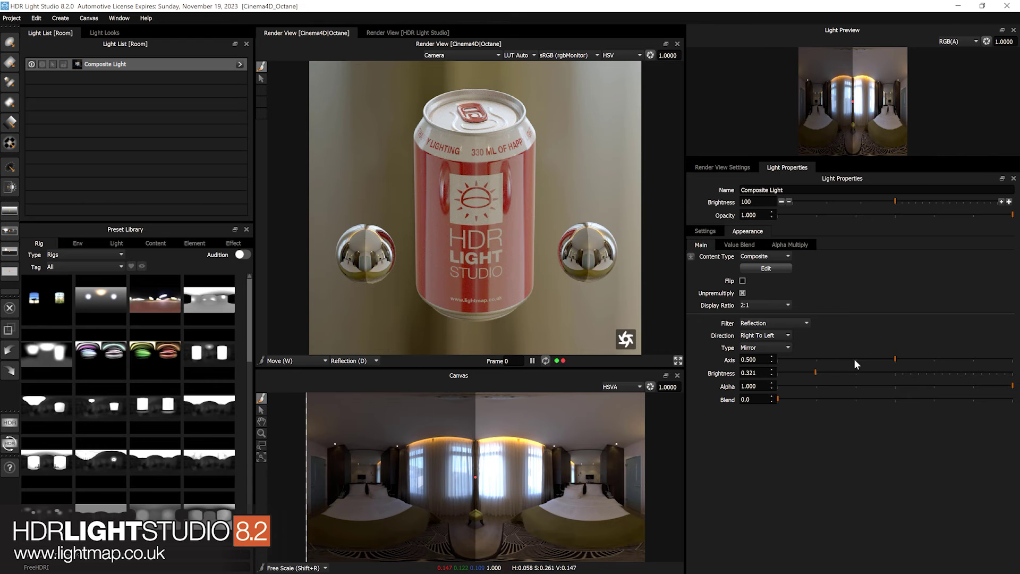
pyautogui.moveTo(888, 358); pyautogui.dragTo(856, 358)
pyautogui.moveTo(622, 478); pyautogui.dragTo(600, 473)
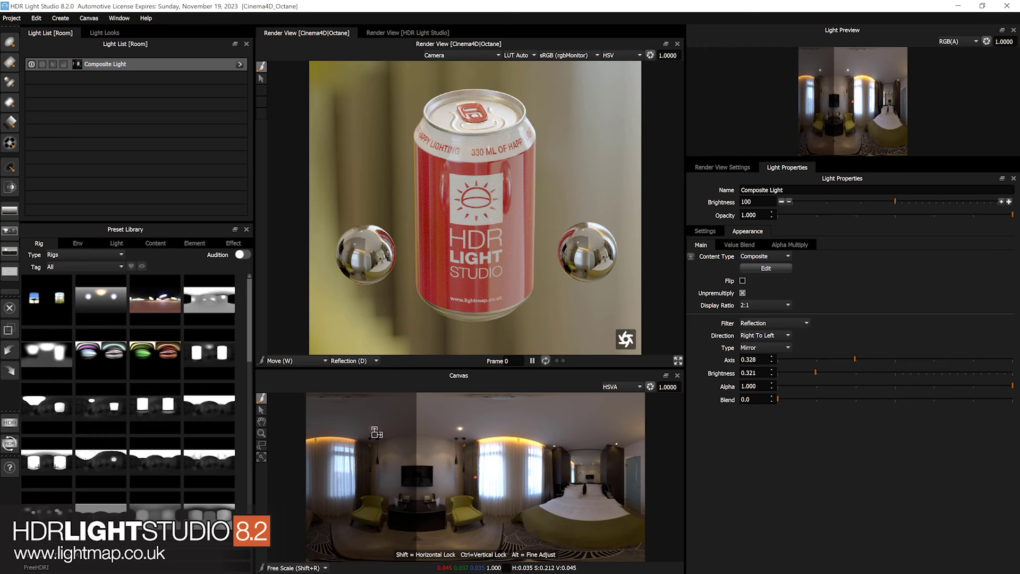
pyautogui.moveTo(871, 358); pyautogui.dragTo(933, 358)
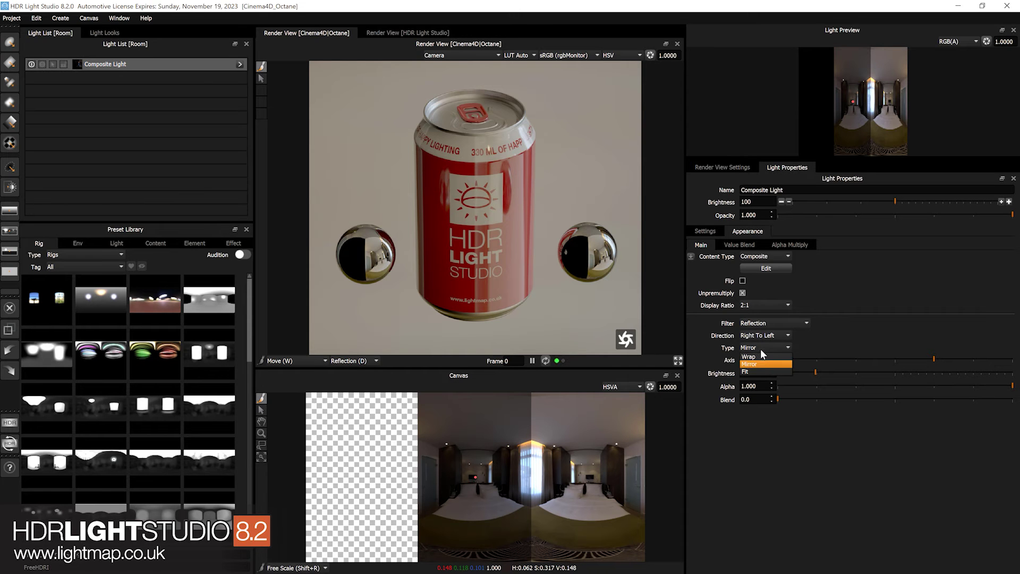
# Switch the reflection back to Wrap with the axis at 0.498 and brightness 0.231
pyautogui.click(760, 356)
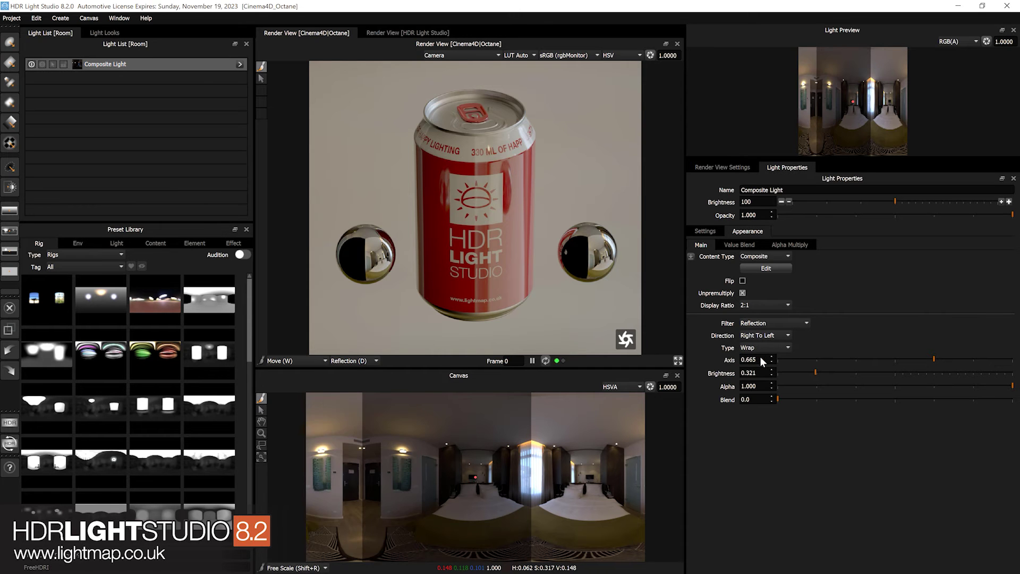
pyautogui.click(895, 360)
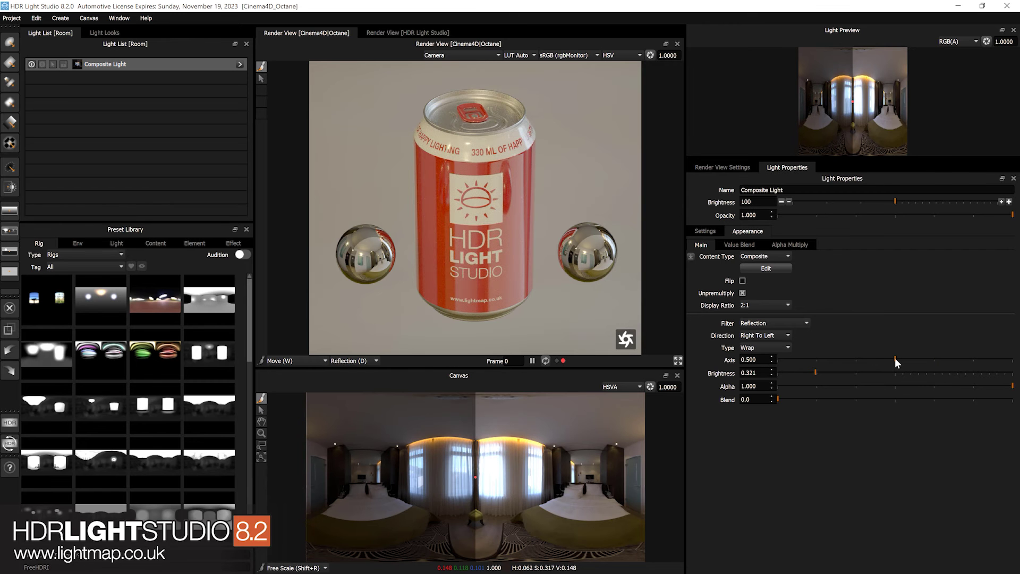
pyautogui.moveTo(895, 359); pyautogui.dragTo(878, 359)
pyautogui.click(507, 474)
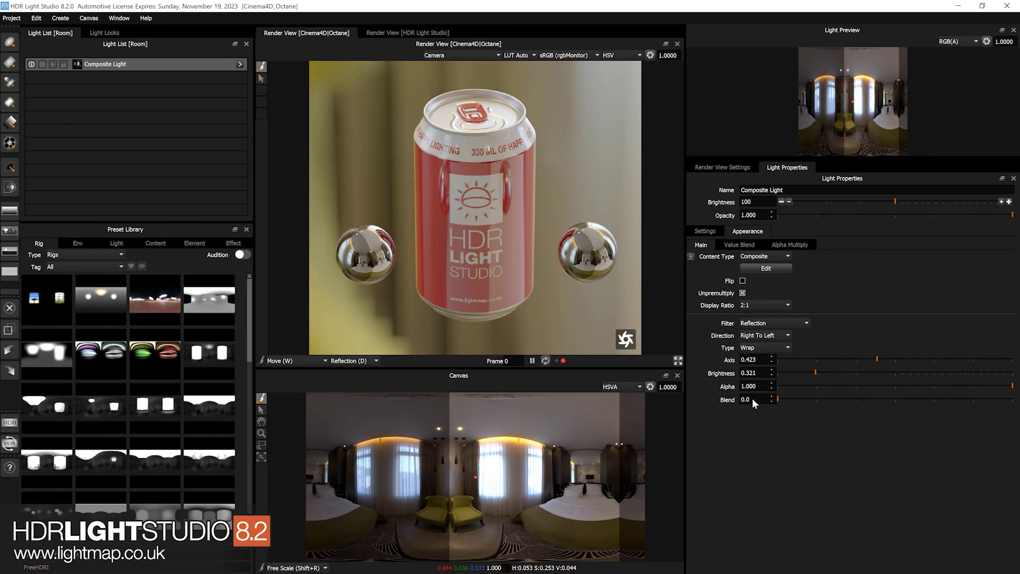
pyautogui.moveTo(885, 363)
pyautogui.mouseDown()
pyautogui.moveTo(894, 357)
pyautogui.moveTo(876, 360)
pyautogui.mouseUp()
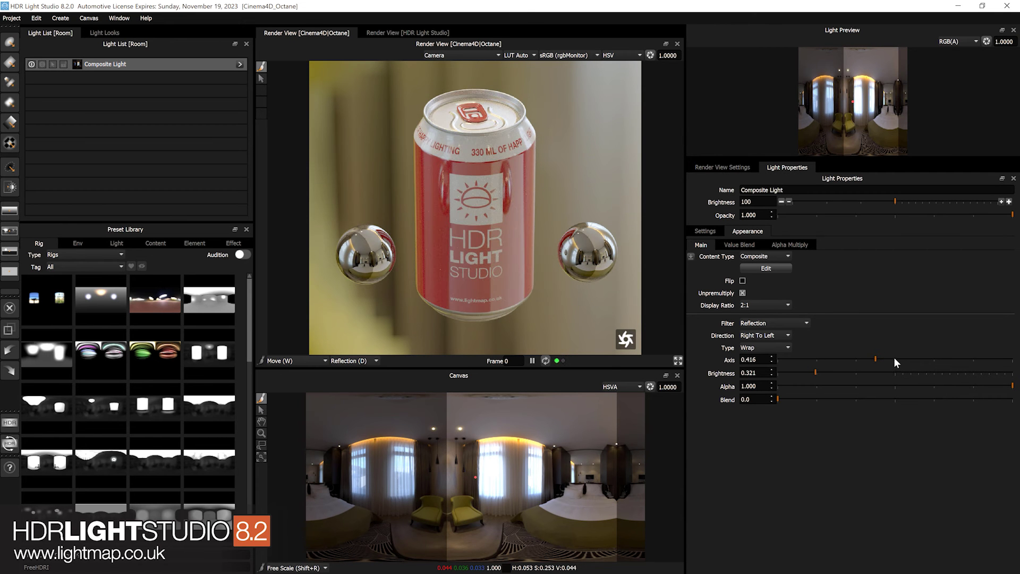
pyautogui.click(895, 360)
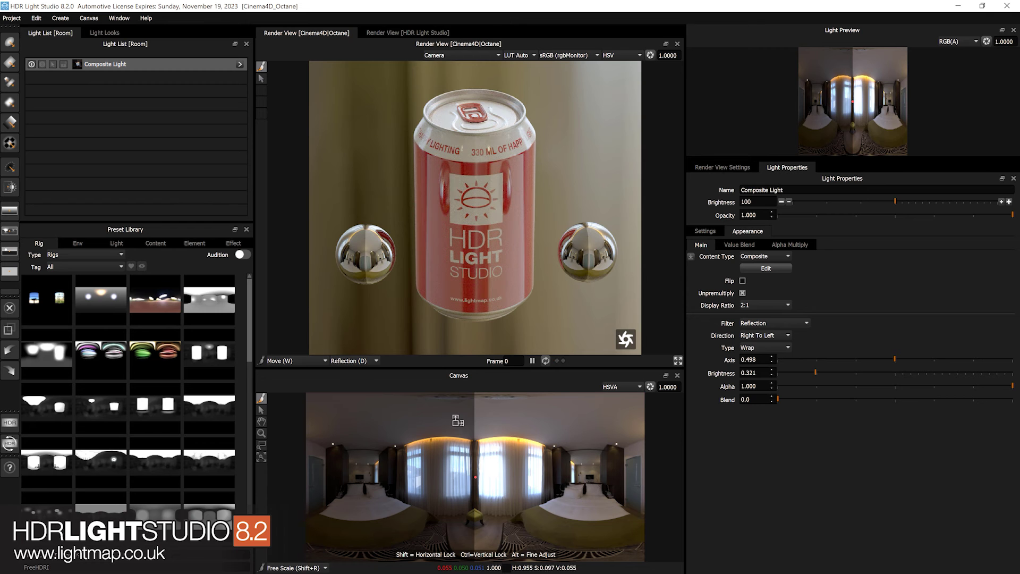
pyautogui.click(806, 373)
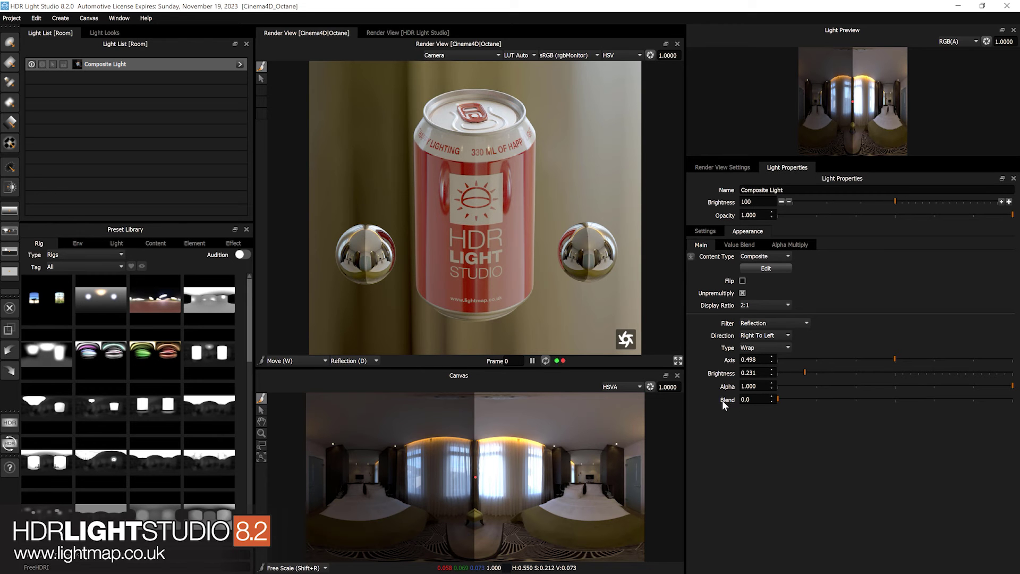
# Raise the reflection Blend to about 16.6 and dim the reflected half to 0.163
pyautogui.click(785, 399)
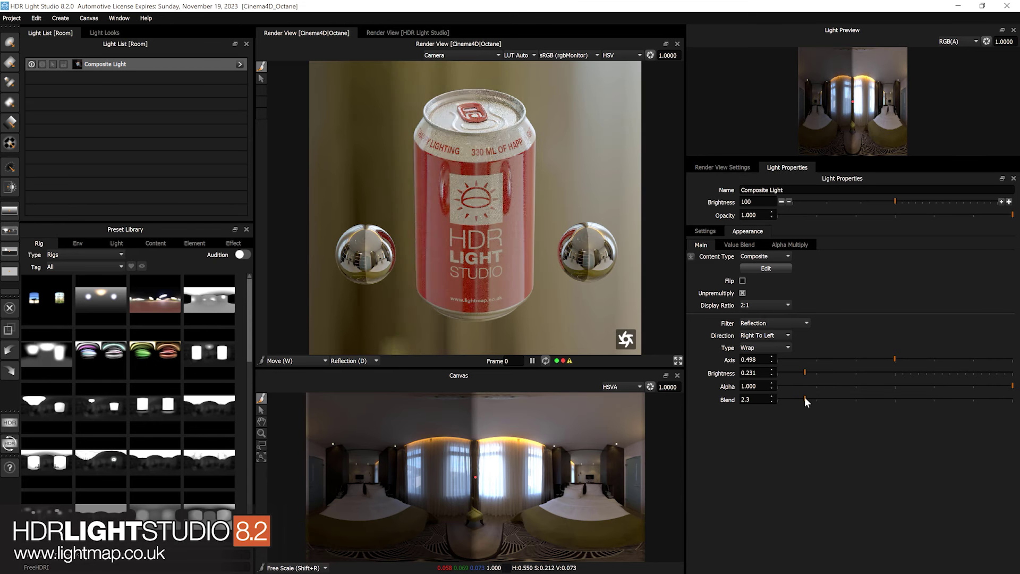
pyautogui.moveTo(805, 397); pyautogui.dragTo(828, 398)
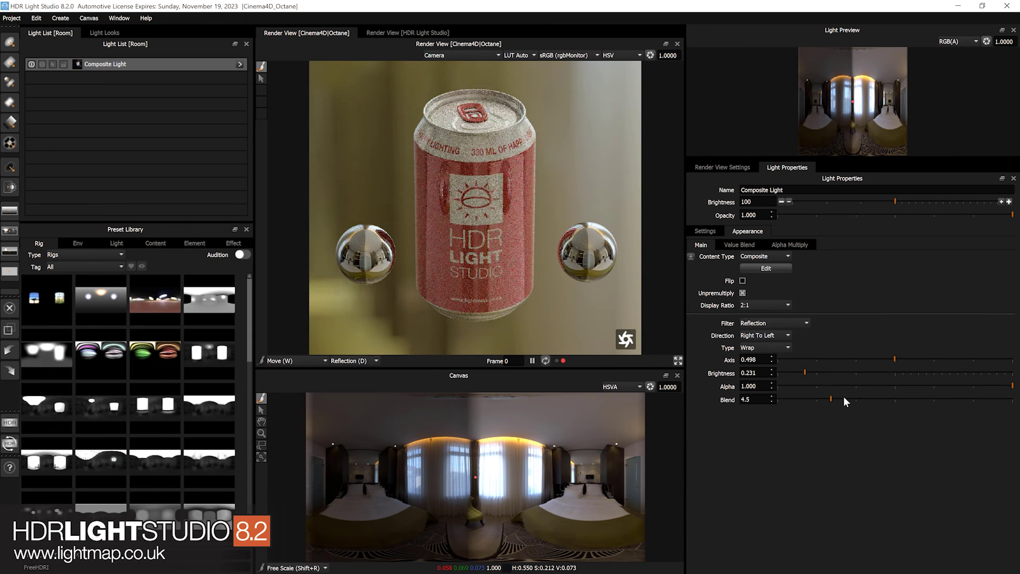
pyautogui.click(879, 397)
pyautogui.click(904, 399)
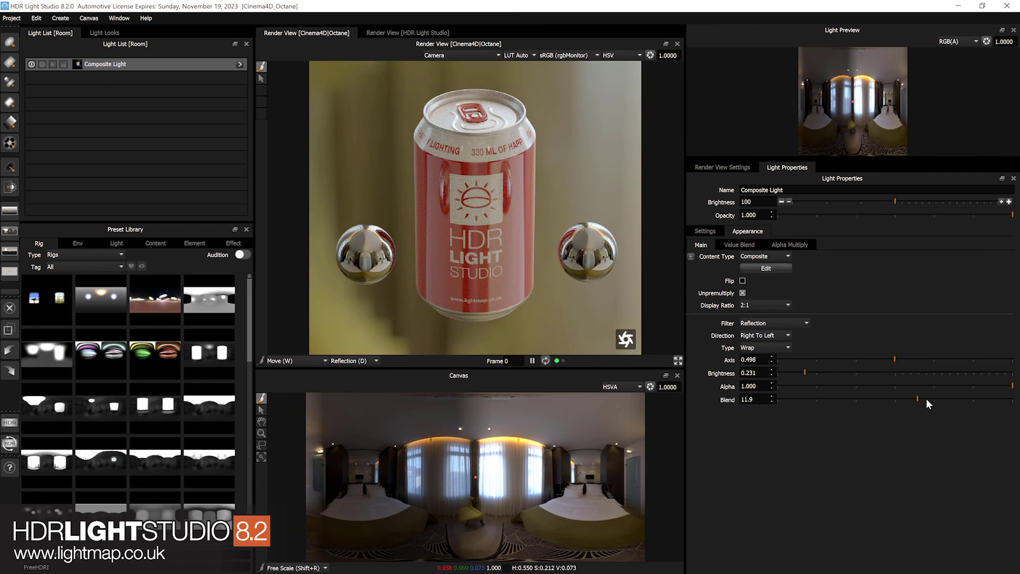
pyautogui.moveTo(929, 399); pyautogui.dragTo(967, 399)
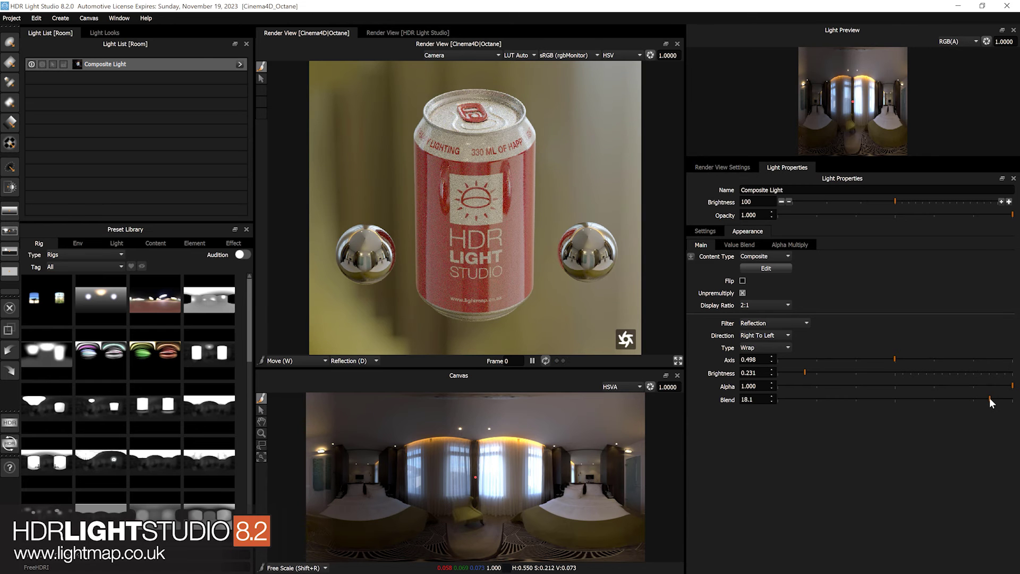
pyautogui.click(990, 399)
pyautogui.click(842, 372)
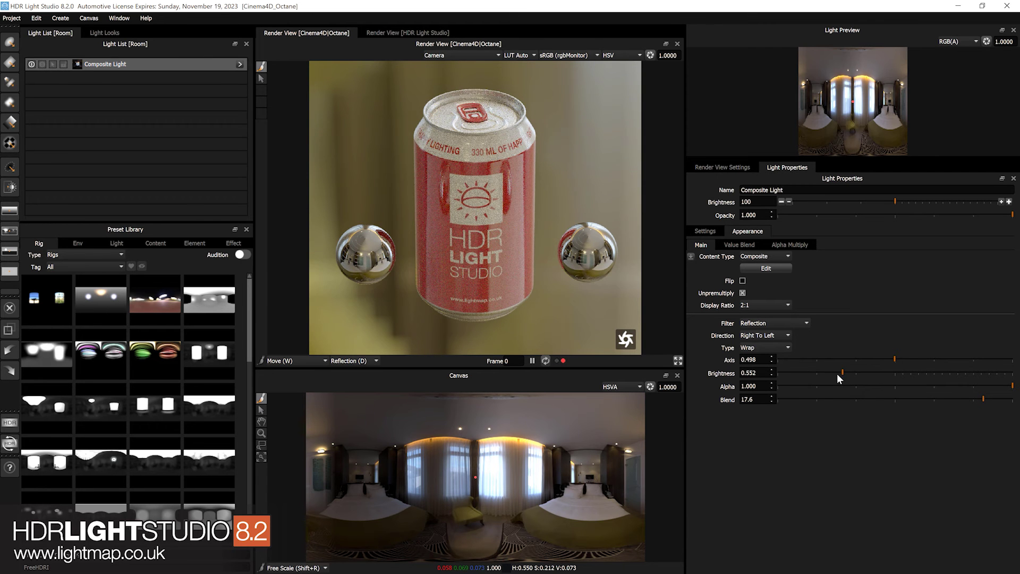
pyautogui.click(796, 372)
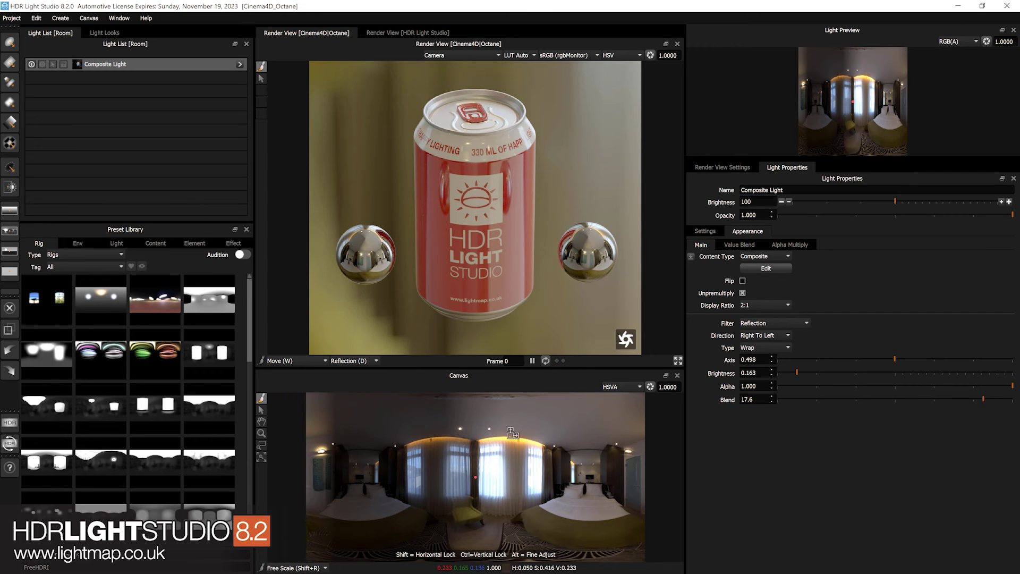
pyautogui.moveTo(973, 398); pyautogui.dragTo(971, 399)
# Reset the reflection Blend to 1.0 and centre the axis at 0.505
pyautogui.click(866, 360)
pyautogui.moveTo(860, 359); pyautogui.dragTo(818, 358)
pyautogui.click(789, 399)
pyautogui.click(835, 360)
pyautogui.click(896, 358)
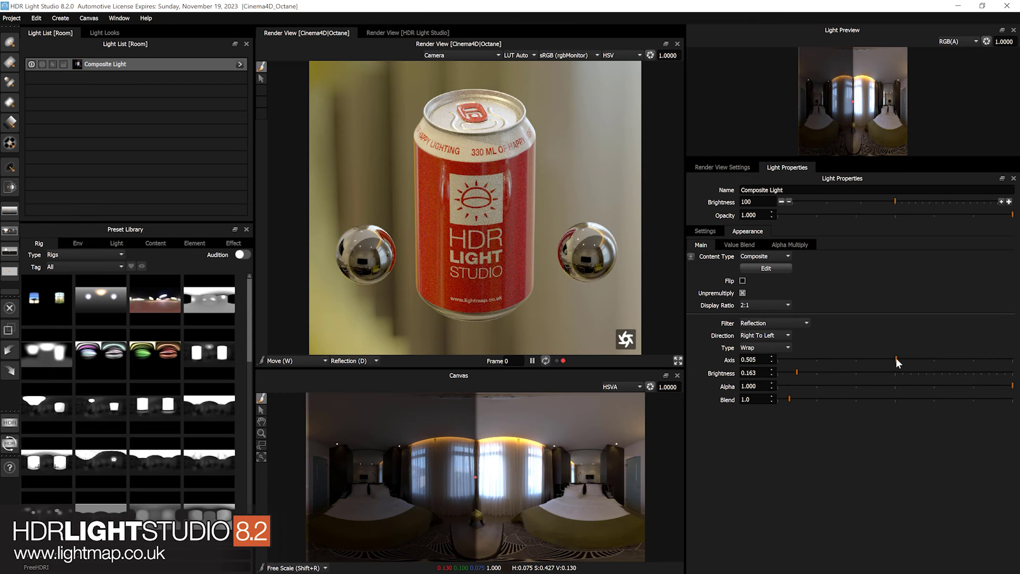
# Switch the reflection Type to Mirror and move its axis to 0.758
pyautogui.click(758, 347)
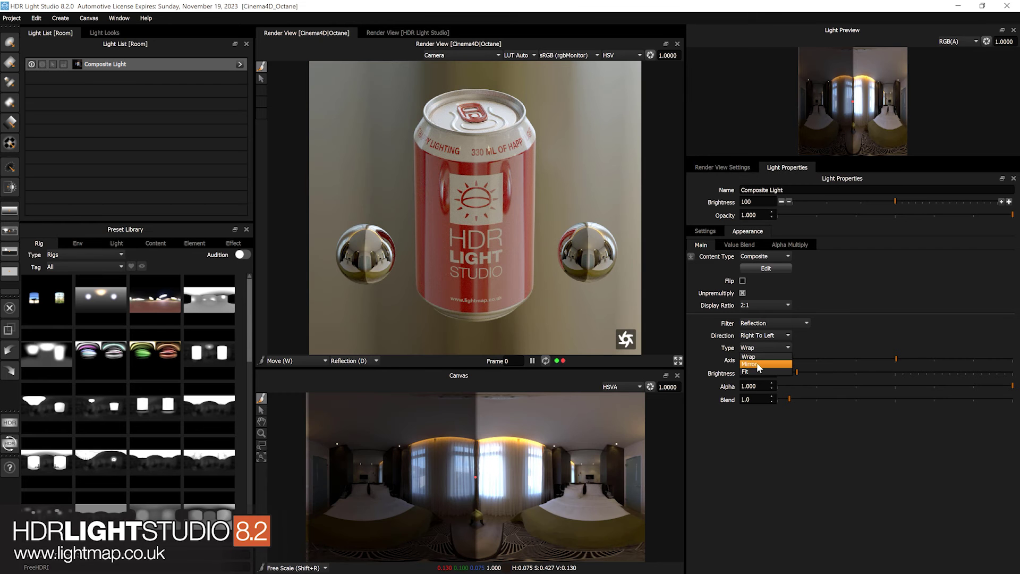
pyautogui.click(757, 362)
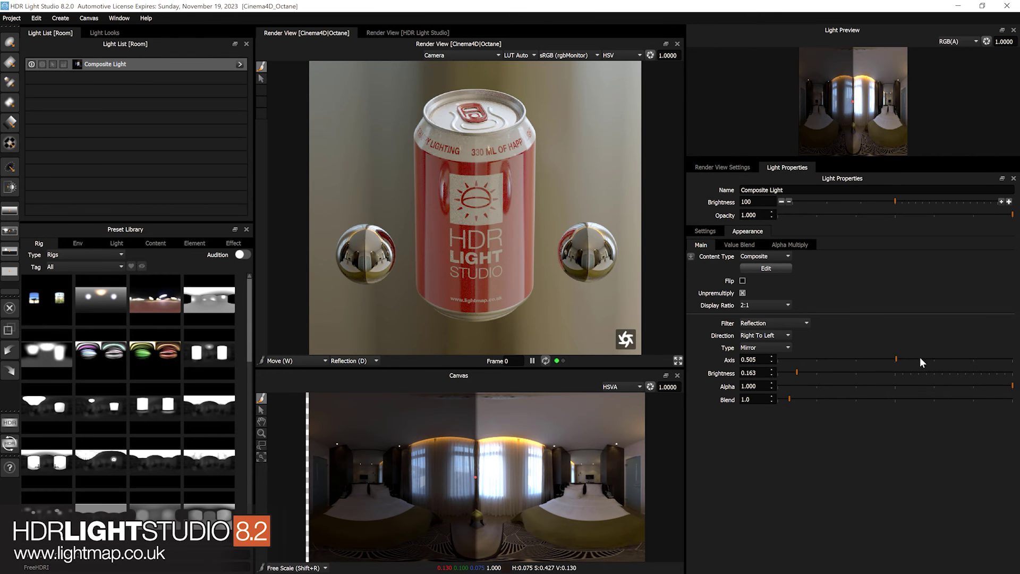
pyautogui.moveTo(923, 359); pyautogui.dragTo(955, 359)
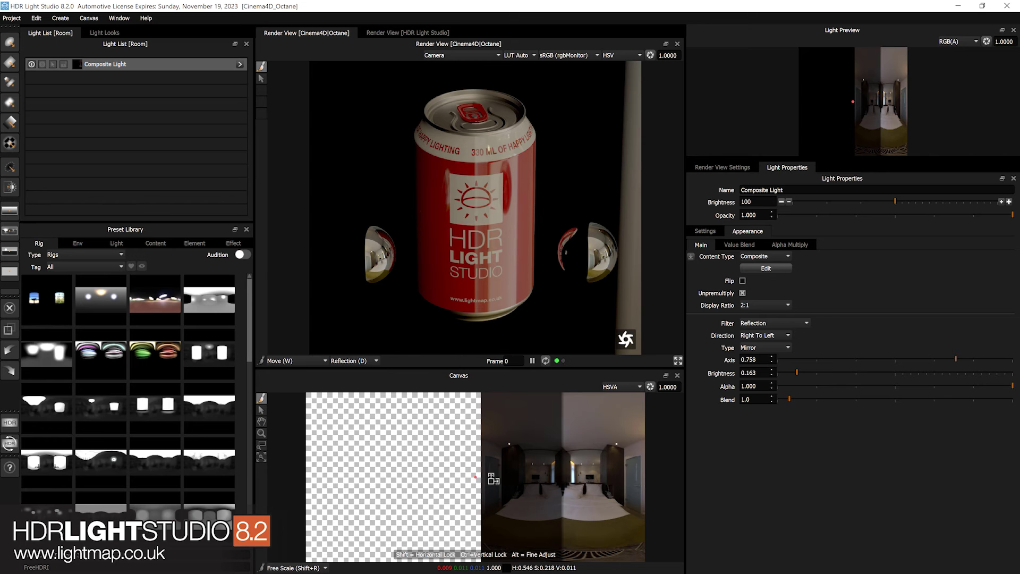
# Change the reflection Type to Fit and sweep the axis between roughly 0.240 and 0.407
pyautogui.click(755, 348)
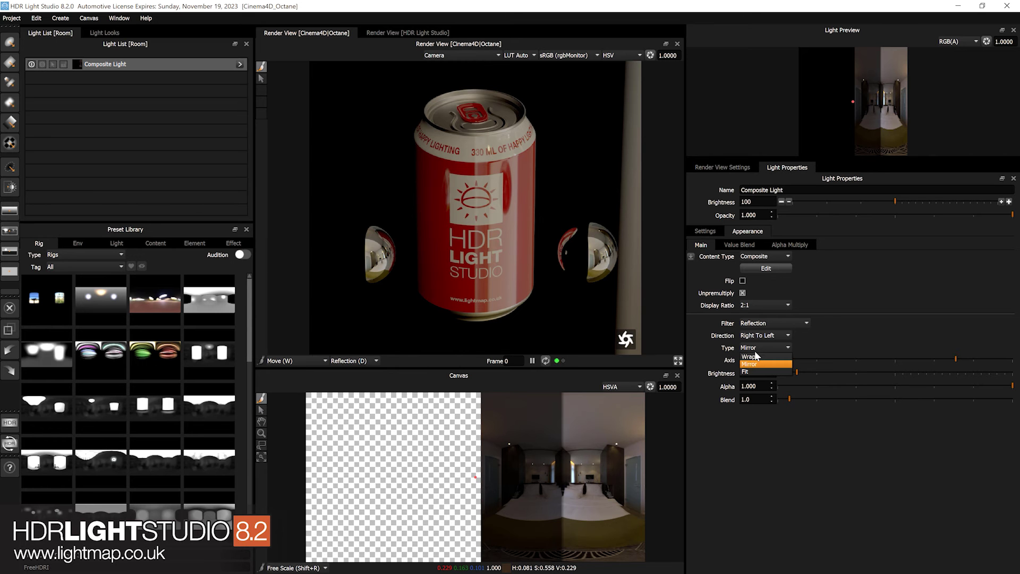
pyautogui.click(752, 371)
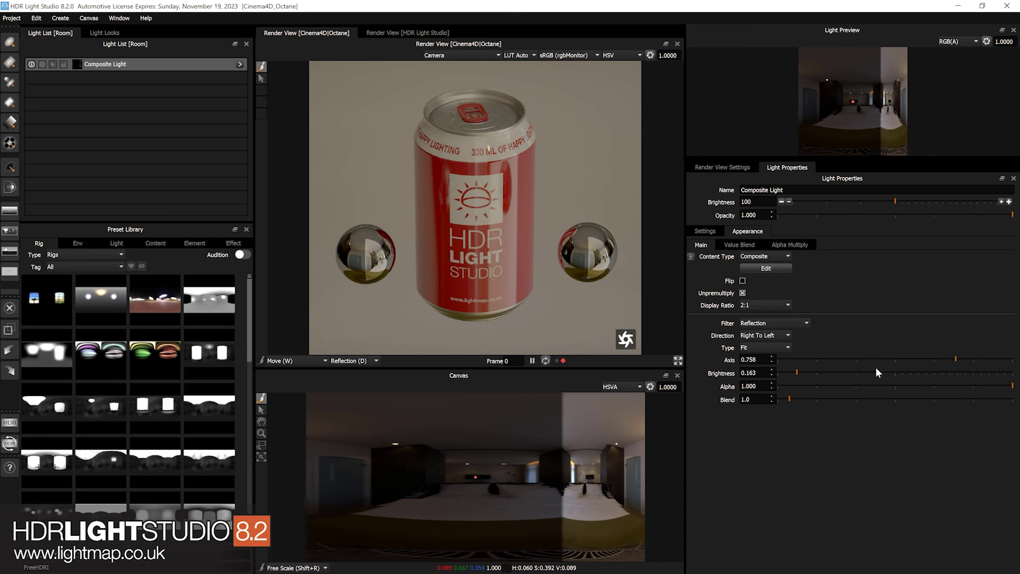
pyautogui.moveTo(895, 357); pyautogui.dragTo(849, 359)
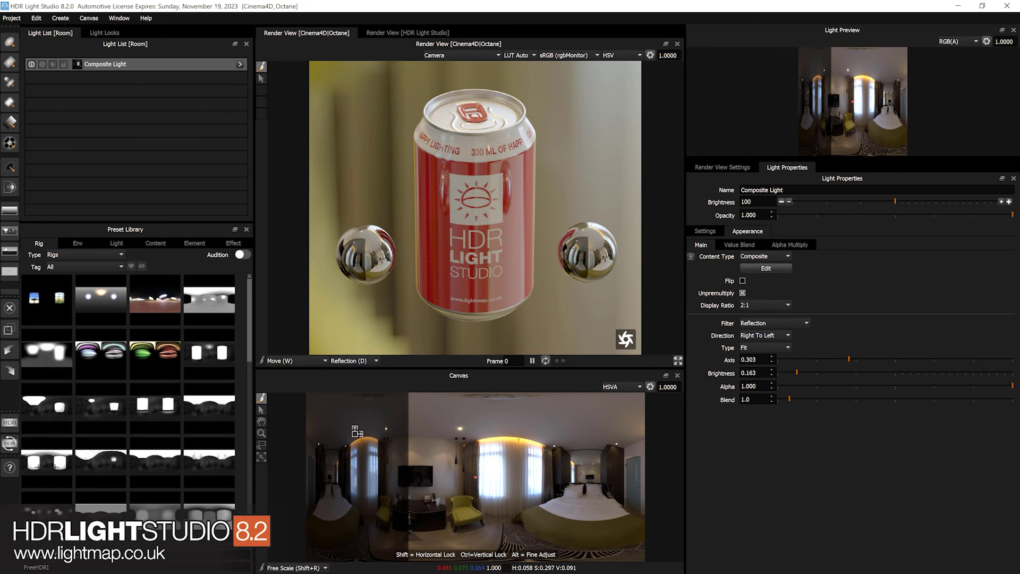
pyautogui.click(833, 360)
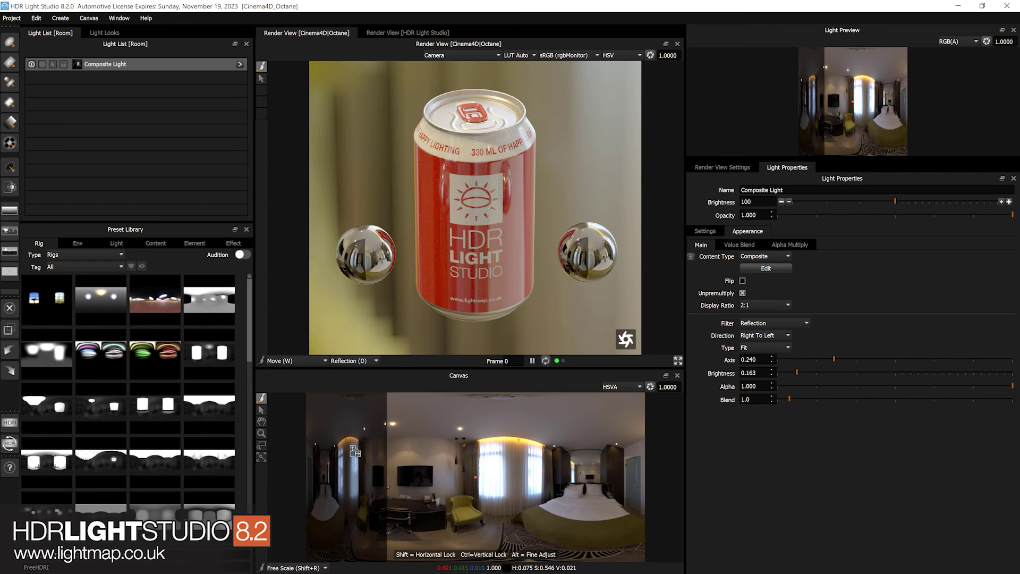
pyautogui.click(791, 359)
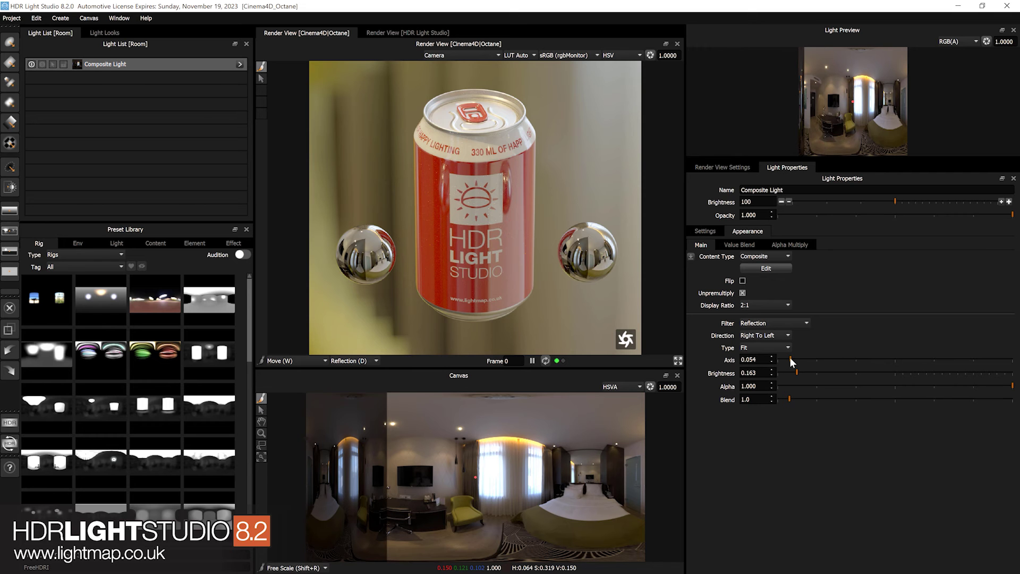
pyautogui.click(837, 359)
pyautogui.click(873, 359)
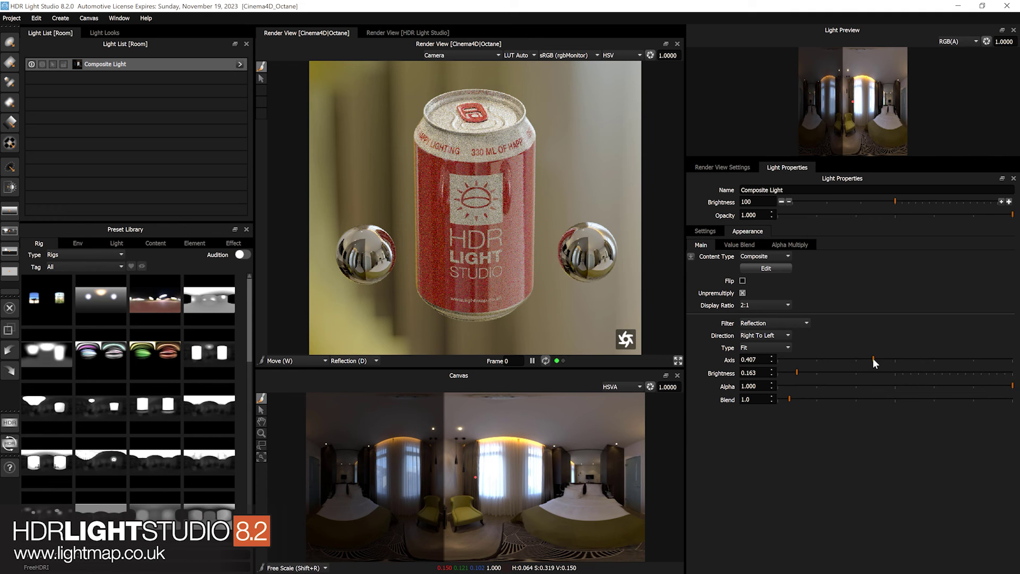
# Restore reflection brightness to 1.000, then sweep the axis up to 0.749 and back to 0.502
pyautogui.click(723, 372)
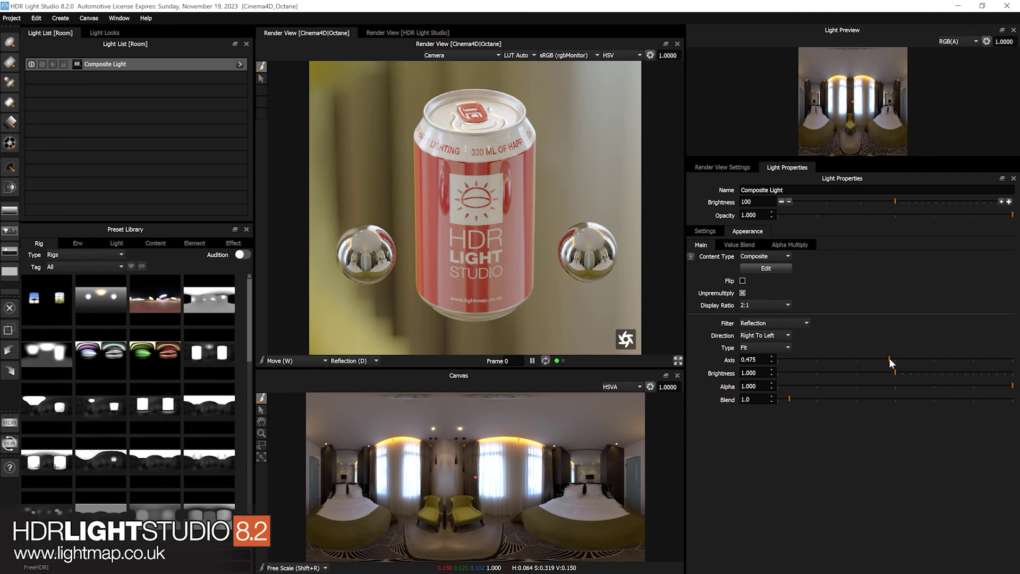
pyautogui.click(908, 359)
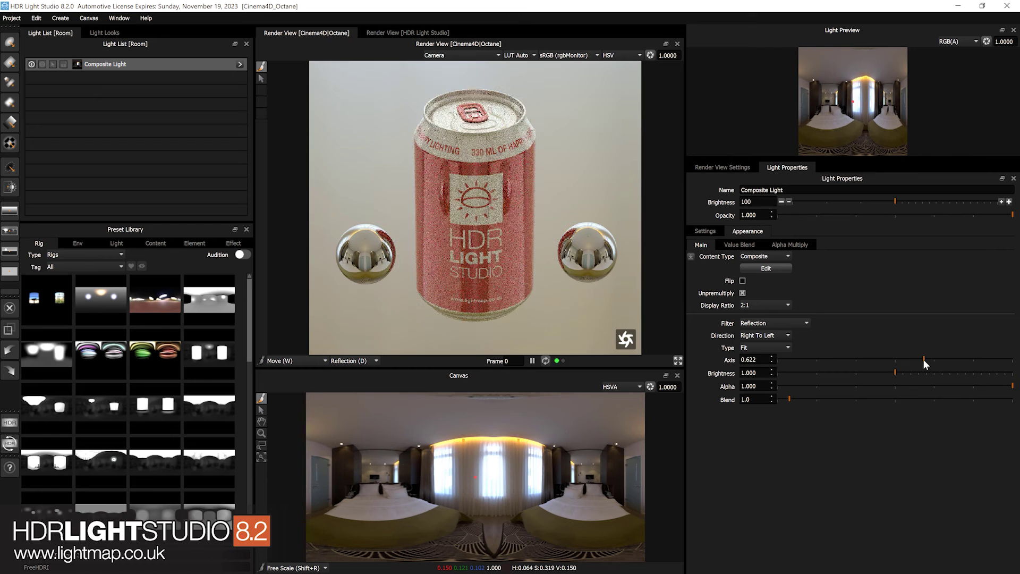
pyautogui.click(934, 359)
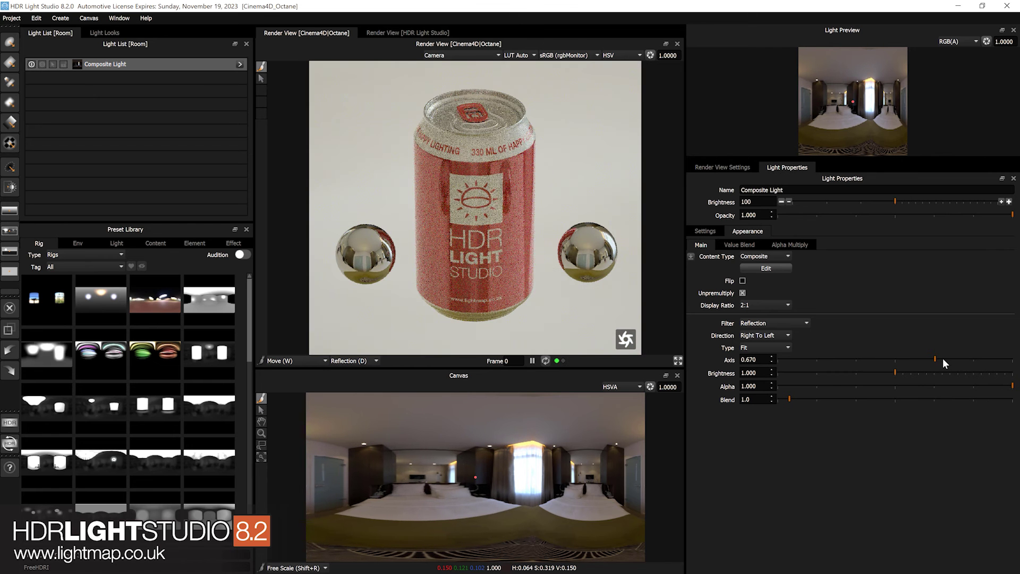
pyautogui.click(942, 359)
pyautogui.click(953, 359)
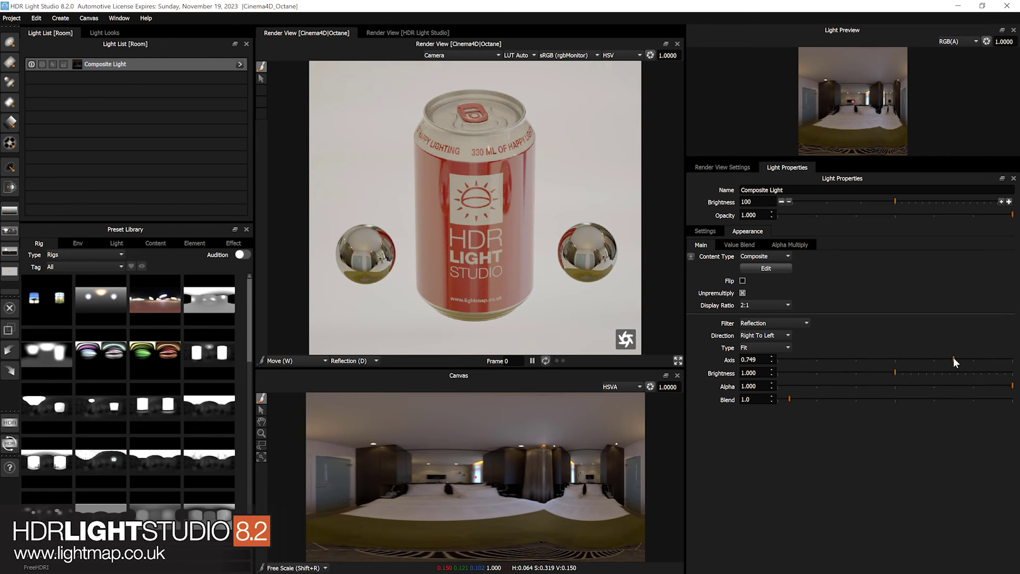
pyautogui.click(895, 359)
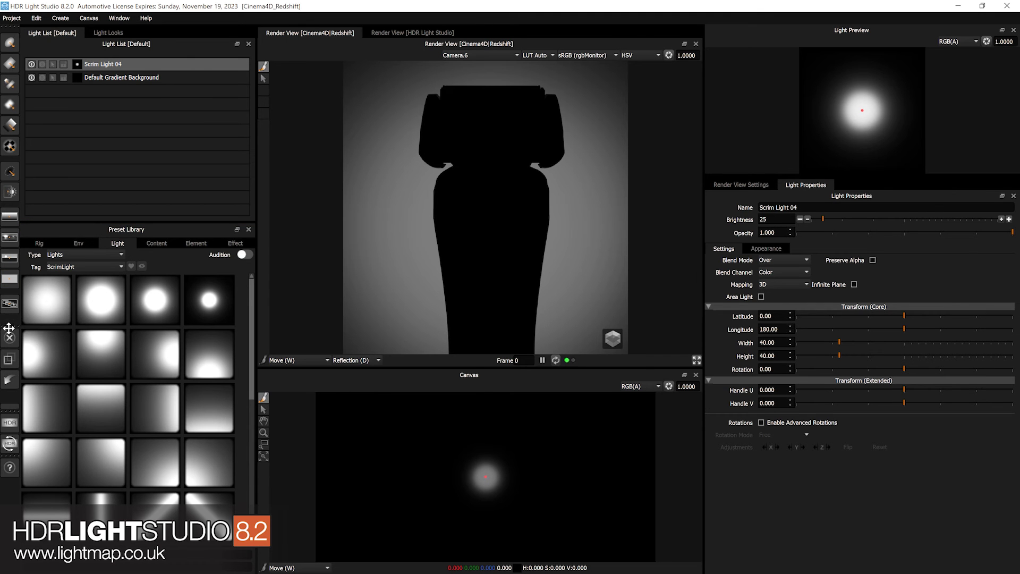
# Create a Composite Light with a Right To Left Wrap Reflection filter and enter its empty light list
pyautogui.click(8, 310)
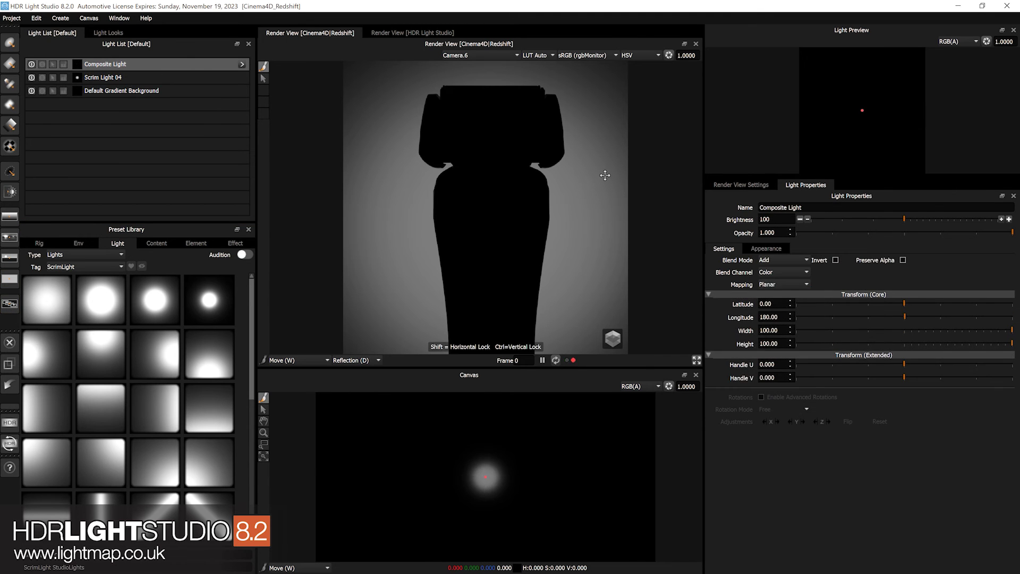
pyautogui.click(758, 249)
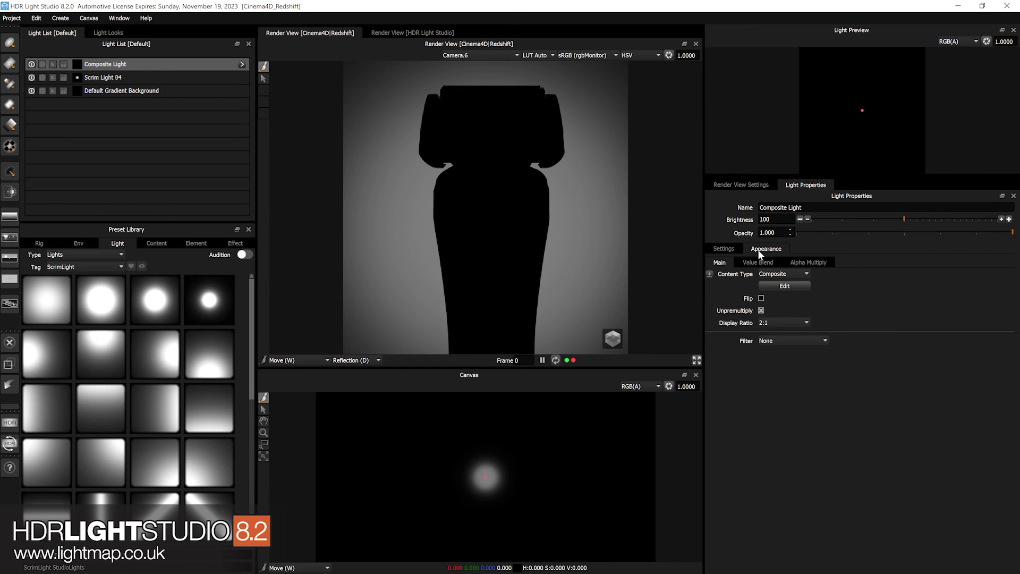
pyautogui.click(780, 342)
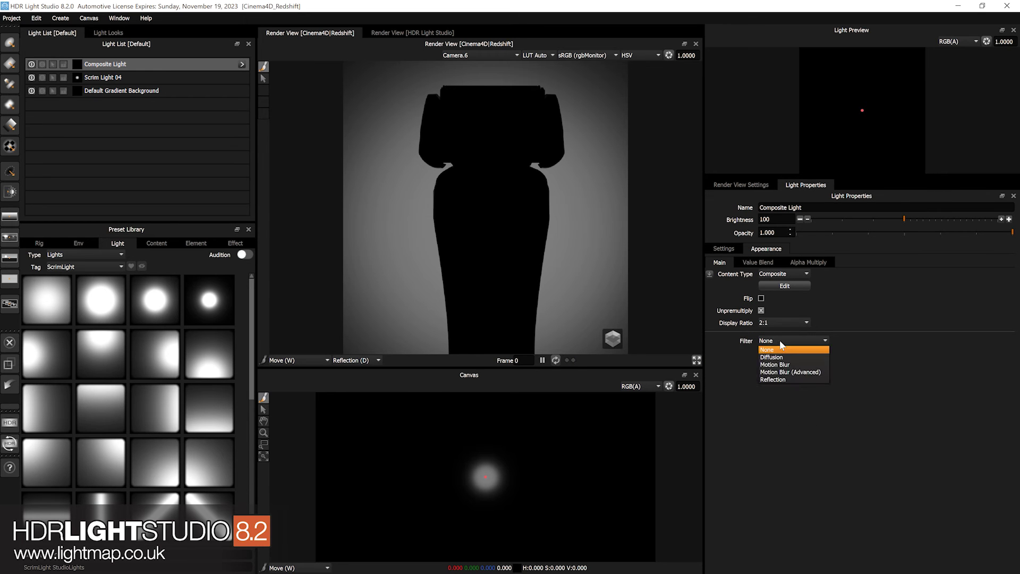
pyautogui.click(777, 379)
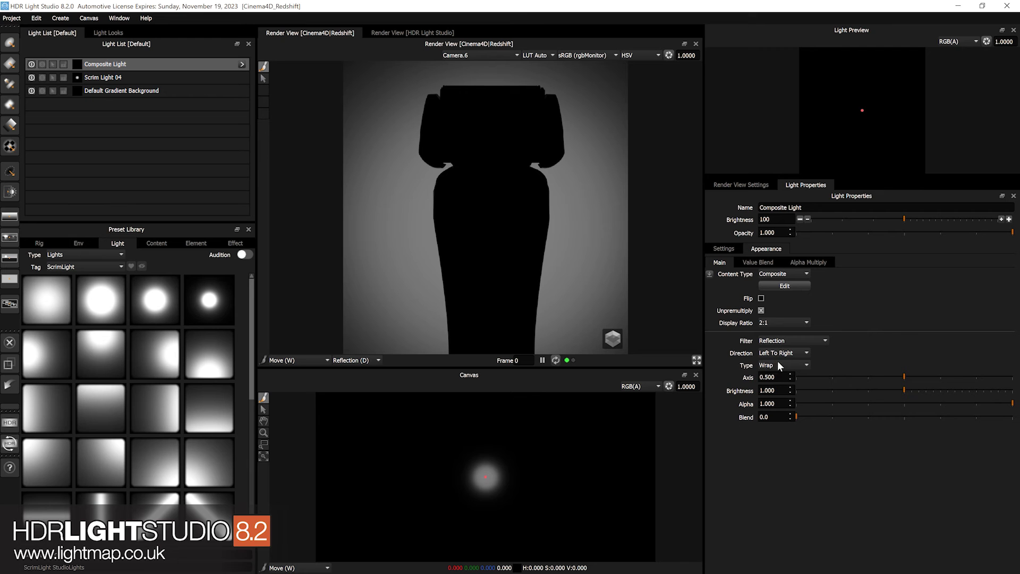
pyautogui.click(787, 354)
pyautogui.click(242, 64)
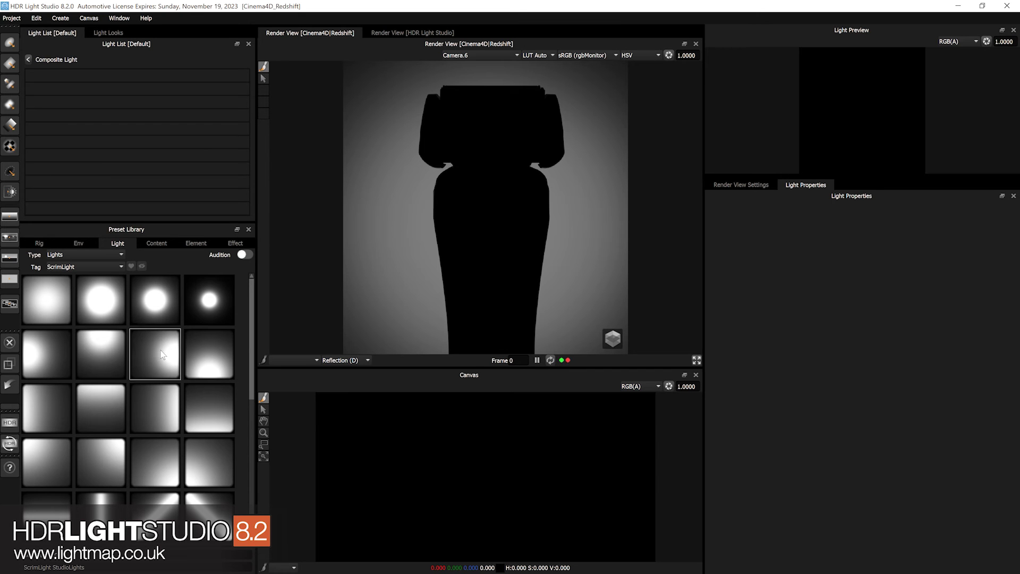
# Place Scrim Light 07 on the shaver, scale it to 0.20 by 0.20, and move it slightly higher
pyautogui.moveTo(160, 352); pyautogui.dragTo(495, 234)
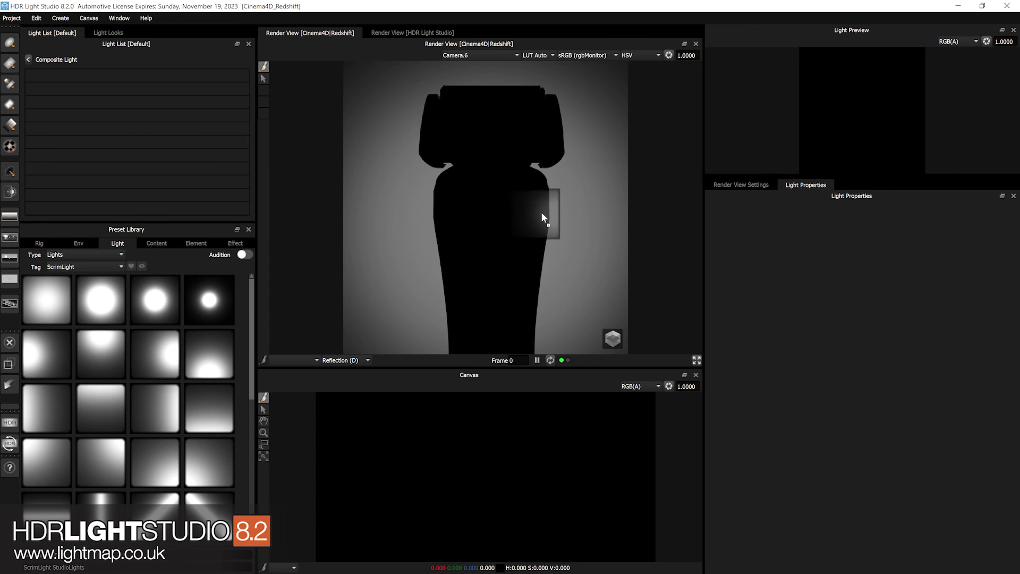
pyautogui.moveTo(543, 212); pyautogui.dragTo(542, 212)
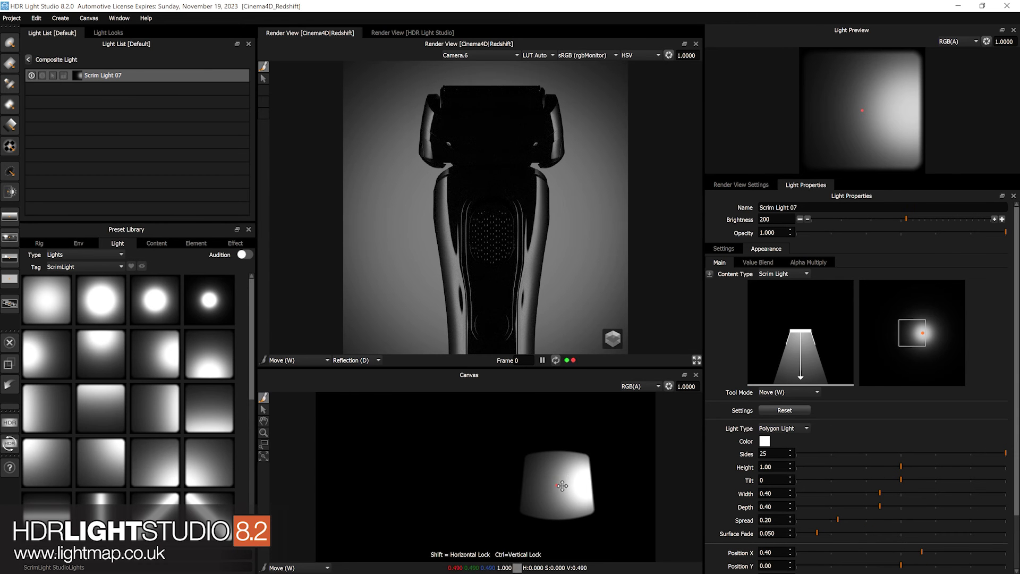
pyautogui.moveTo(564, 479); pyautogui.dragTo(571, 476)
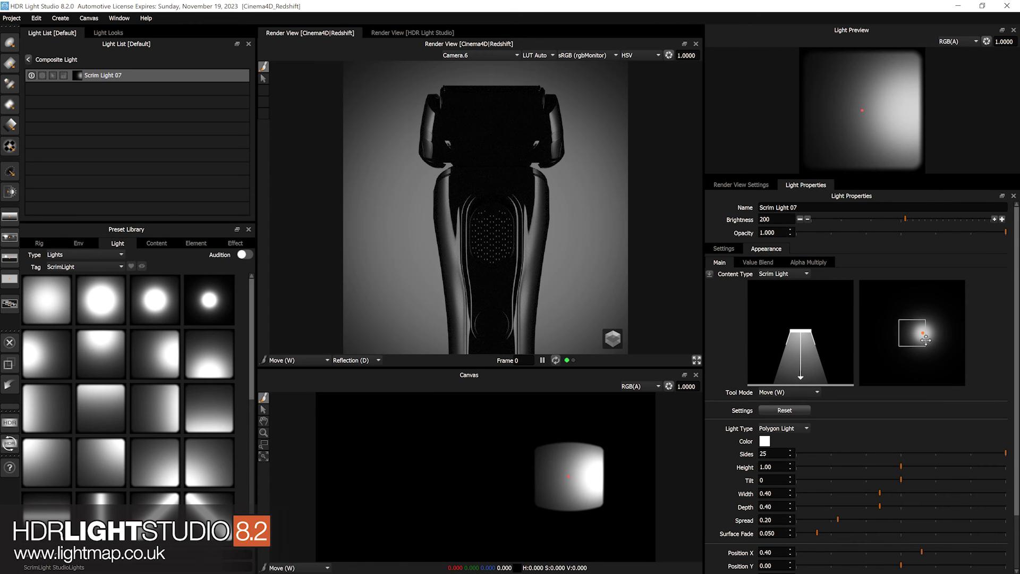
pyautogui.moveTo(923, 330); pyautogui.dragTo(913, 334)
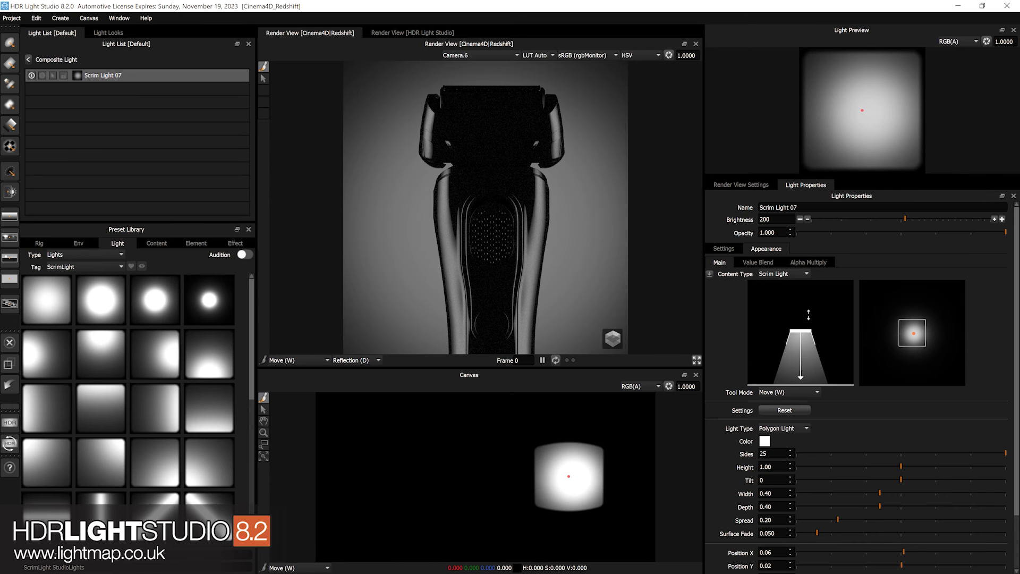
pyautogui.press('r')
pyautogui.moveTo(808, 314); pyautogui.dragTo(787, 314)
pyautogui.press('w')
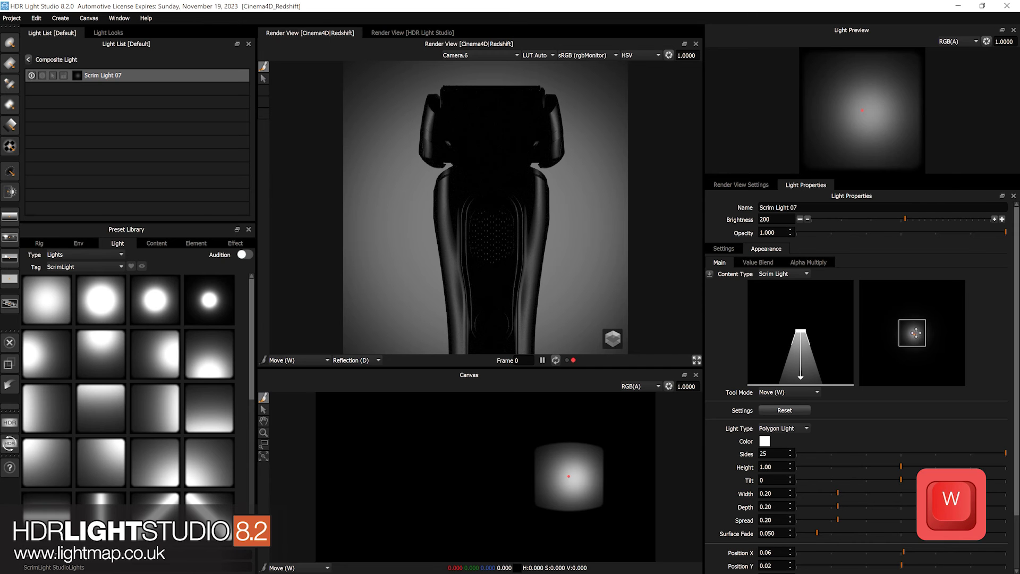
pyautogui.moveTo(915, 333); pyautogui.dragTo(913, 325)
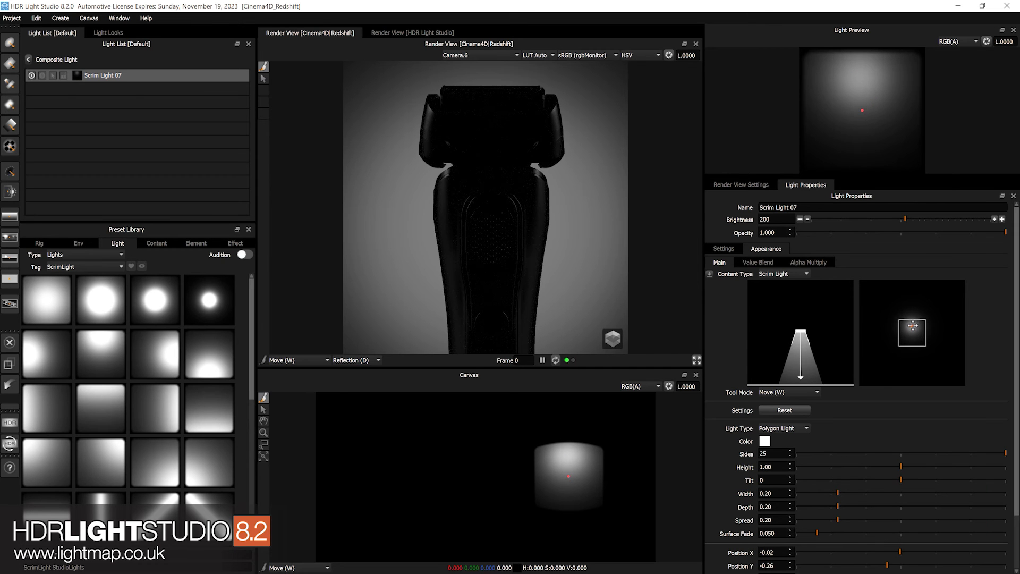
# Raise Scrim Light 07's brightness from 200 to 3200
pyautogui.click(1001, 219)
pyautogui.click(1002, 219)
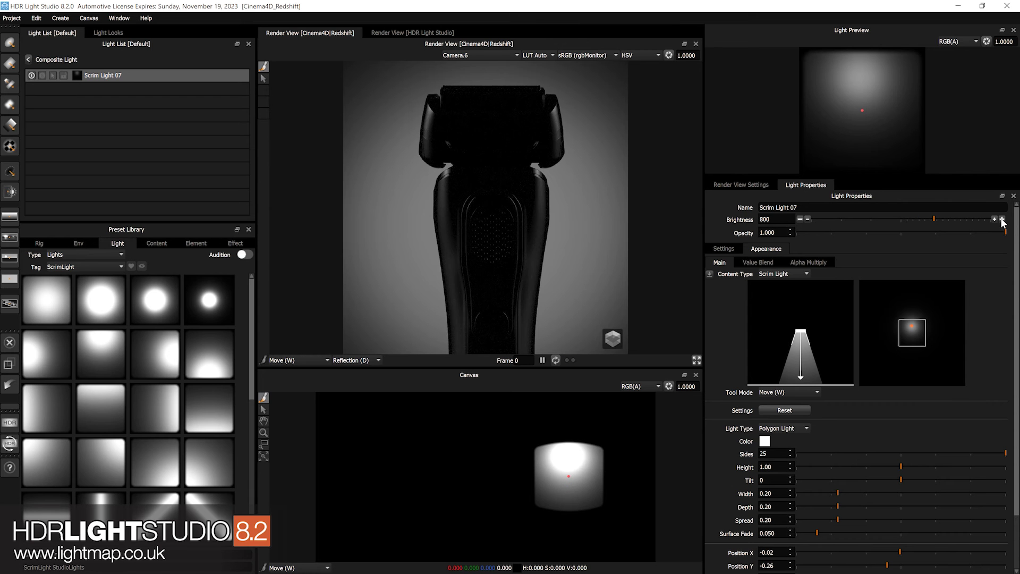
pyautogui.click(1002, 219)
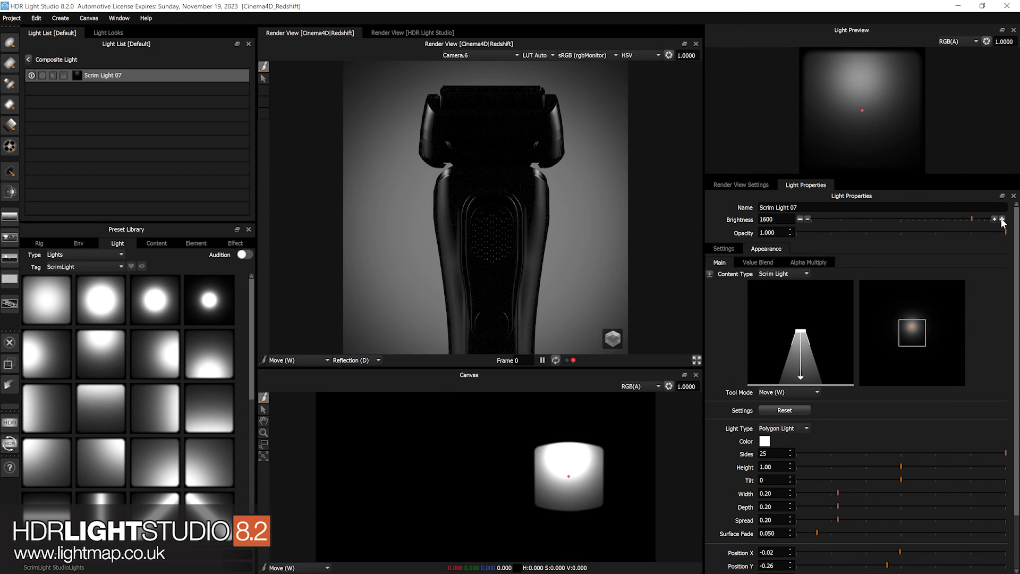
pyautogui.click(1002, 219)
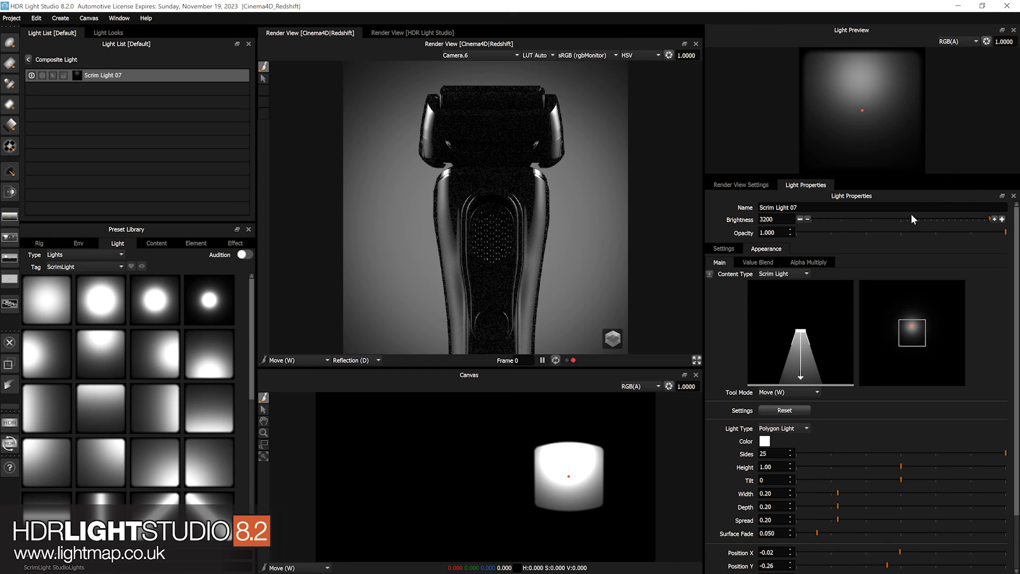
pyautogui.click(28, 59)
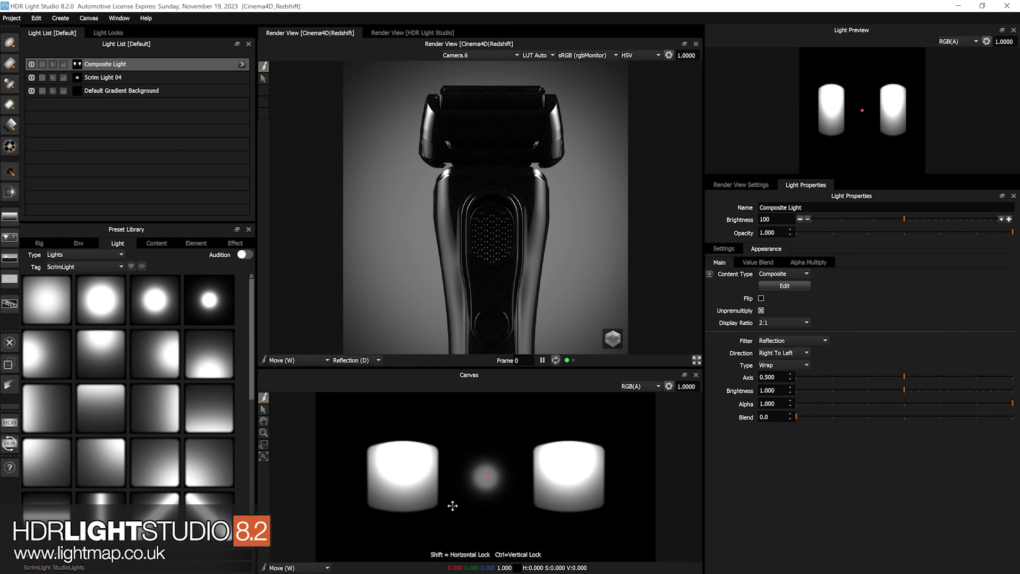
pyautogui.click(242, 64)
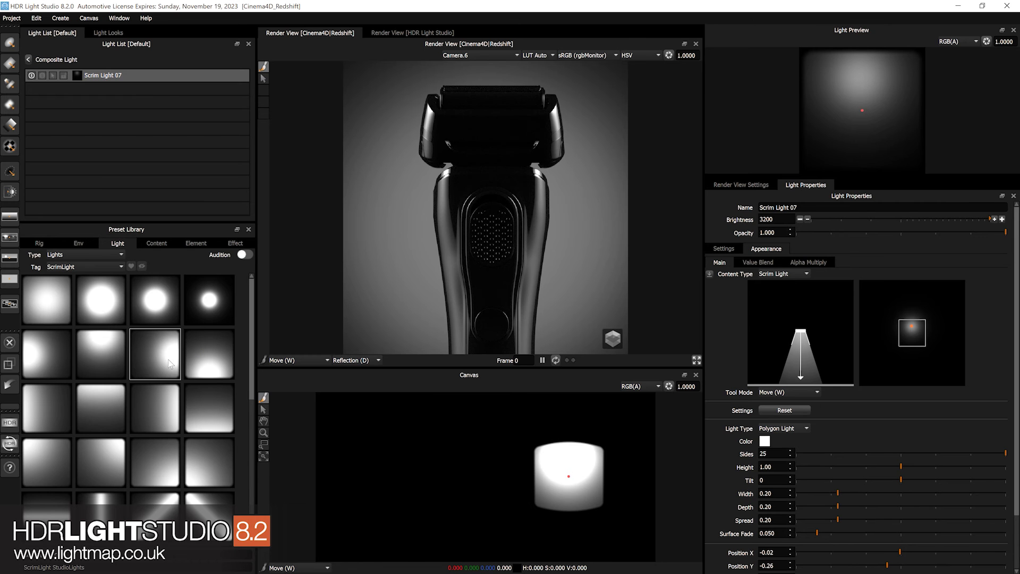
# Add Scrim Light 08 reflecting on the shaver head at brightness 65, then return to the full Composite Light
pyautogui.moveTo(158, 365); pyautogui.dragTo(325, 237)
pyautogui.moveTo(511, 97); pyautogui.dragTo(511, 98)
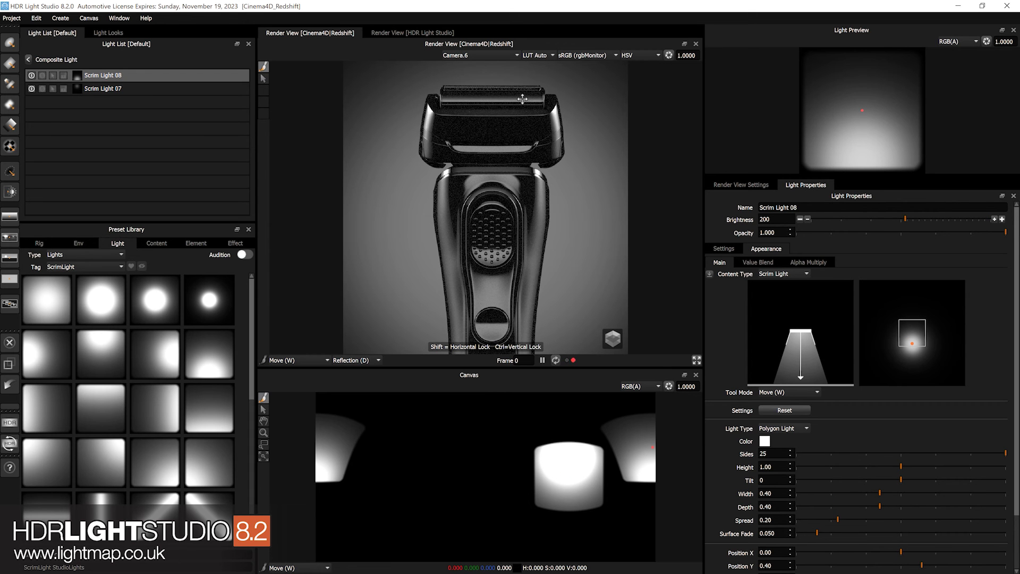
pyautogui.click(522, 99)
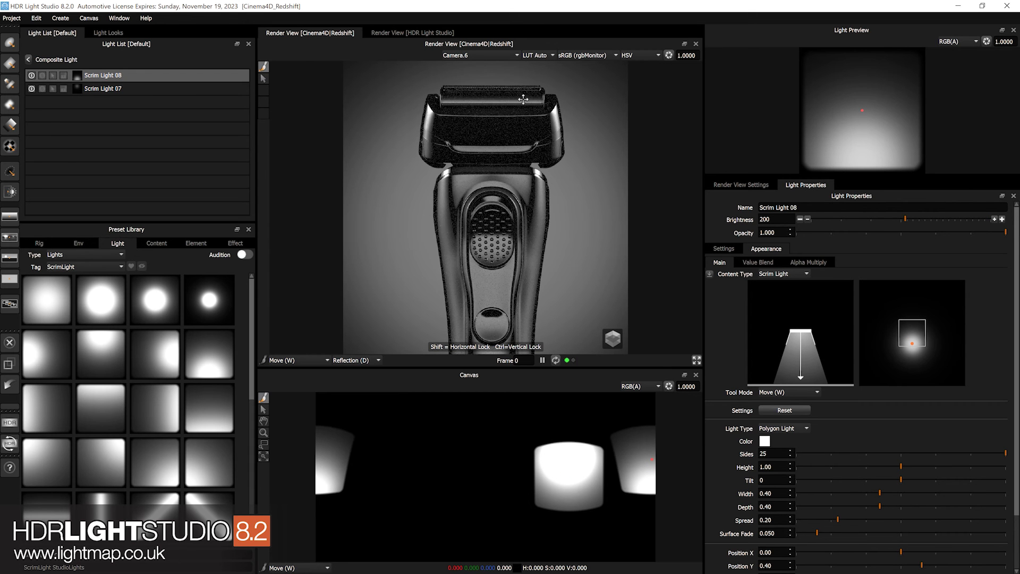
pyautogui.click(514, 98)
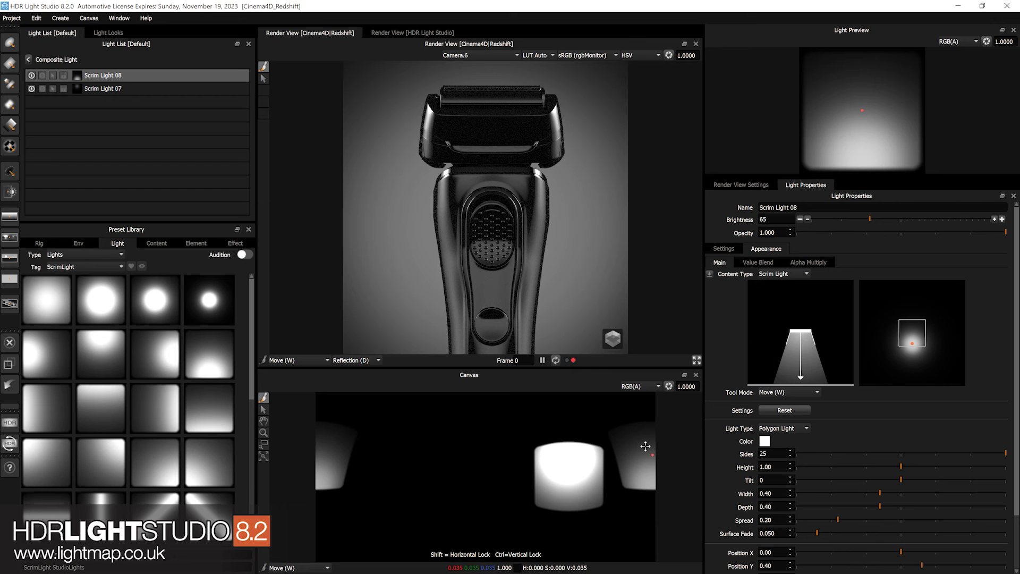
pyautogui.click(652, 453)
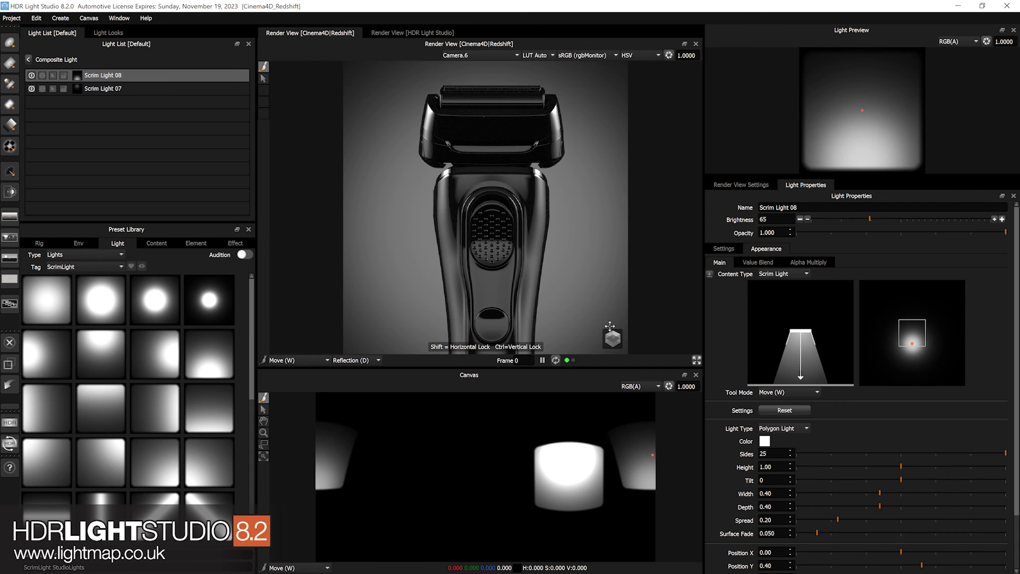
pyautogui.click(28, 60)
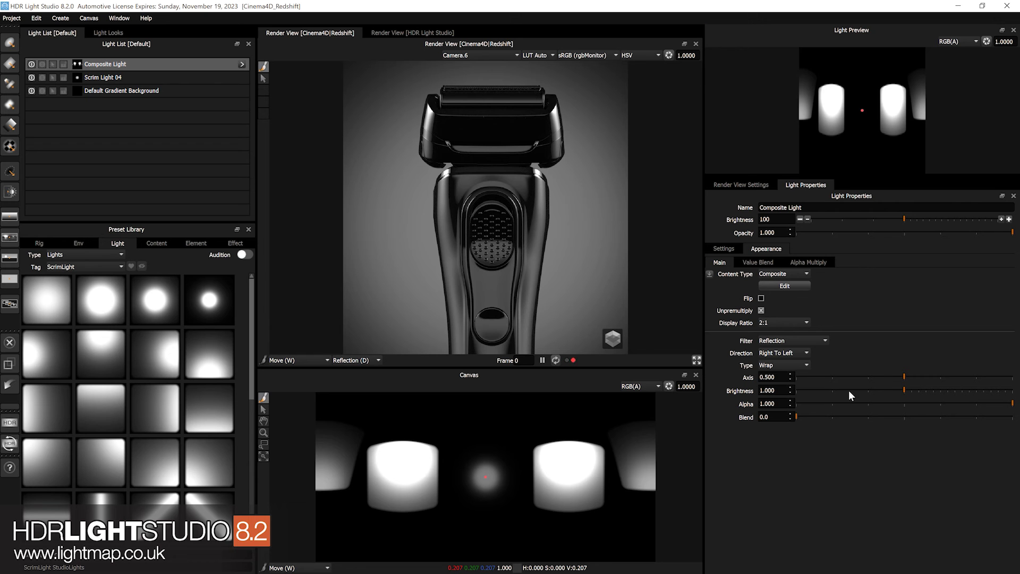
# Try dimming the mirrored copy and blending it to 12.4, reset to 1.000 and 0.0, then re-enter the composite
pyautogui.moveTo(850, 390); pyautogui.dragTo(835, 390)
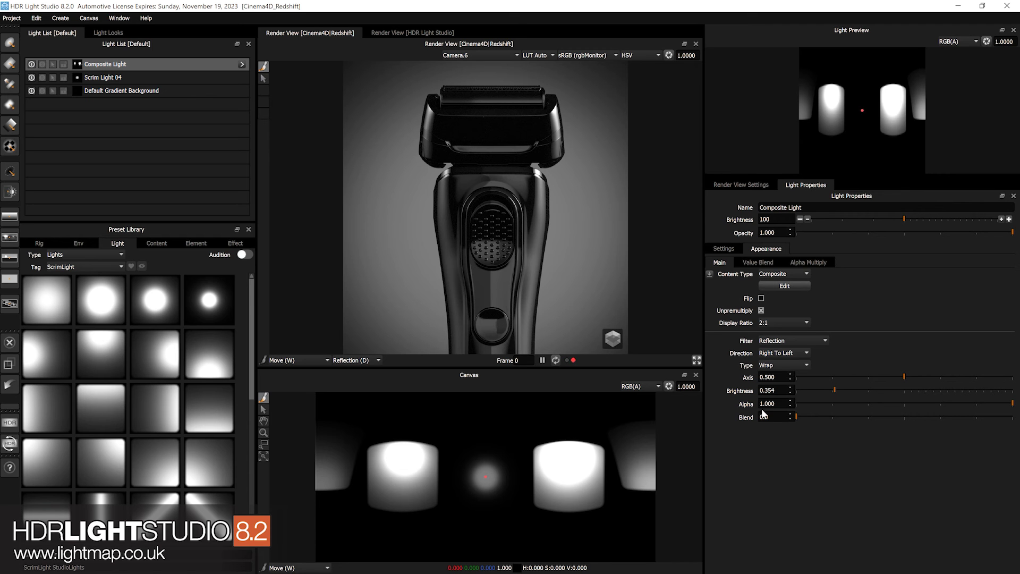
pyautogui.moveTo(800, 417); pyautogui.dragTo(874, 420)
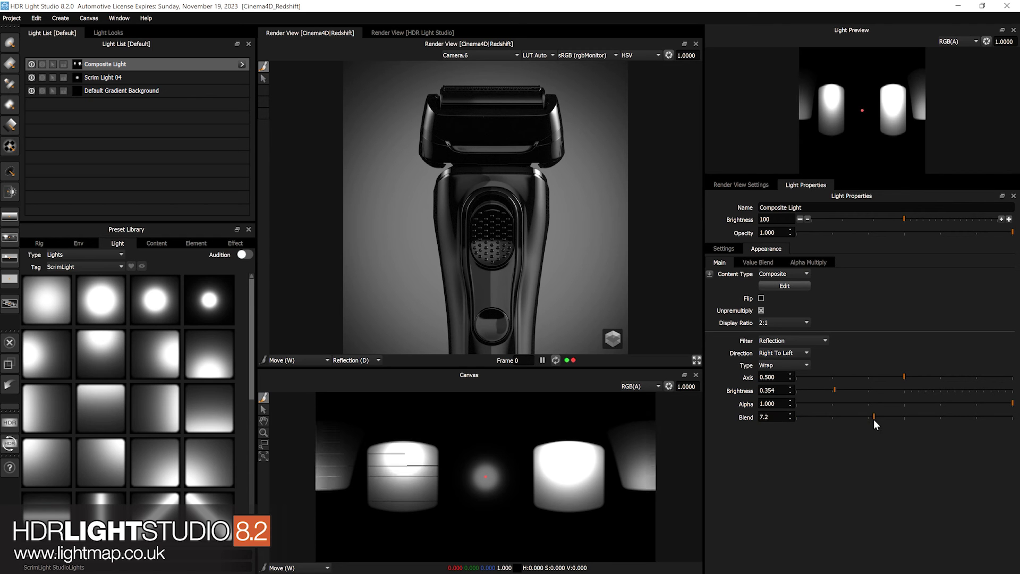
pyautogui.click(930, 417)
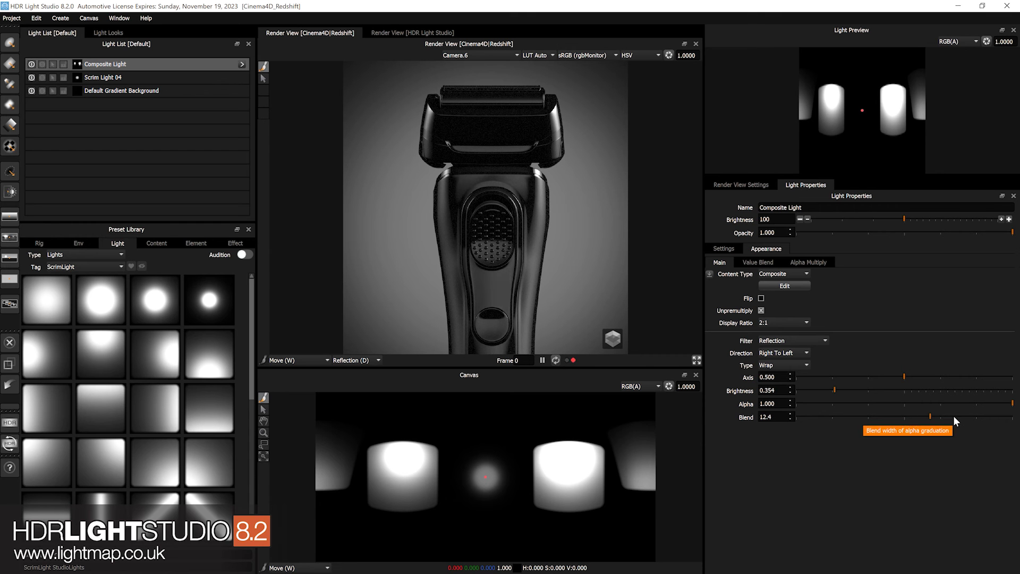
pyautogui.doubleClick(744, 391)
pyautogui.click(796, 417)
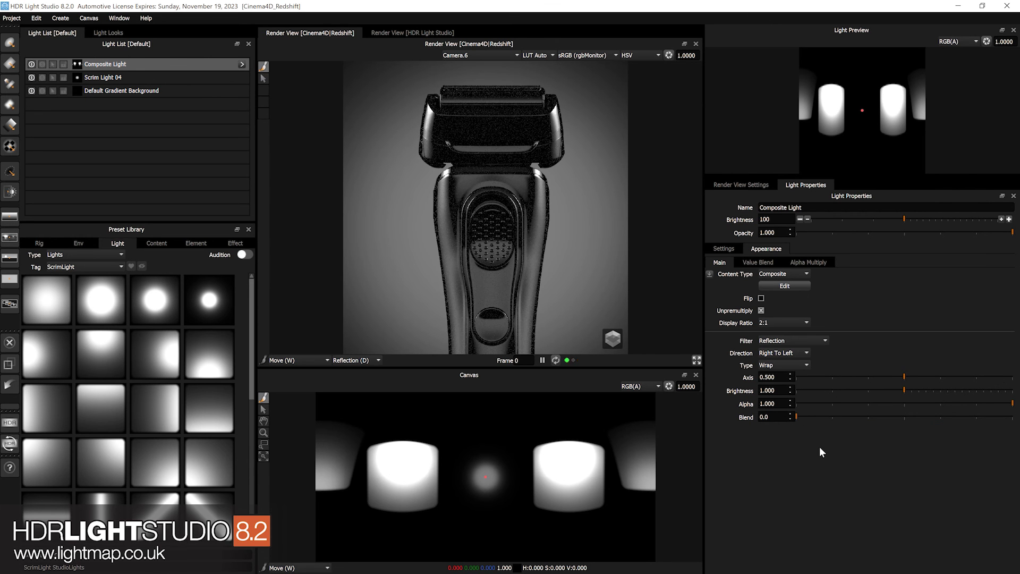
pyautogui.click(243, 63)
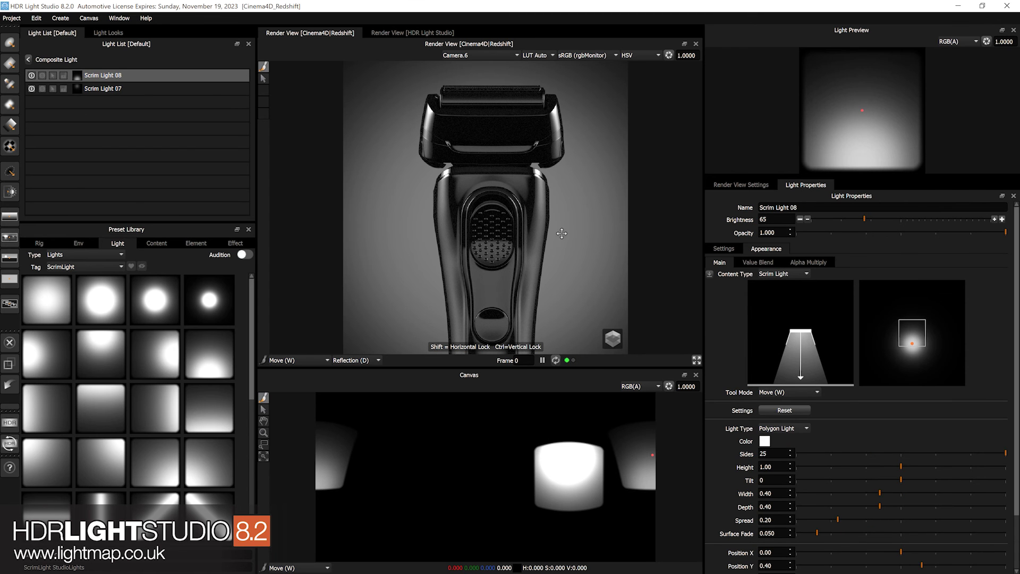
# Stretch Scrim Light 07 into a tall, narrow strip
pyautogui.click(150, 88)
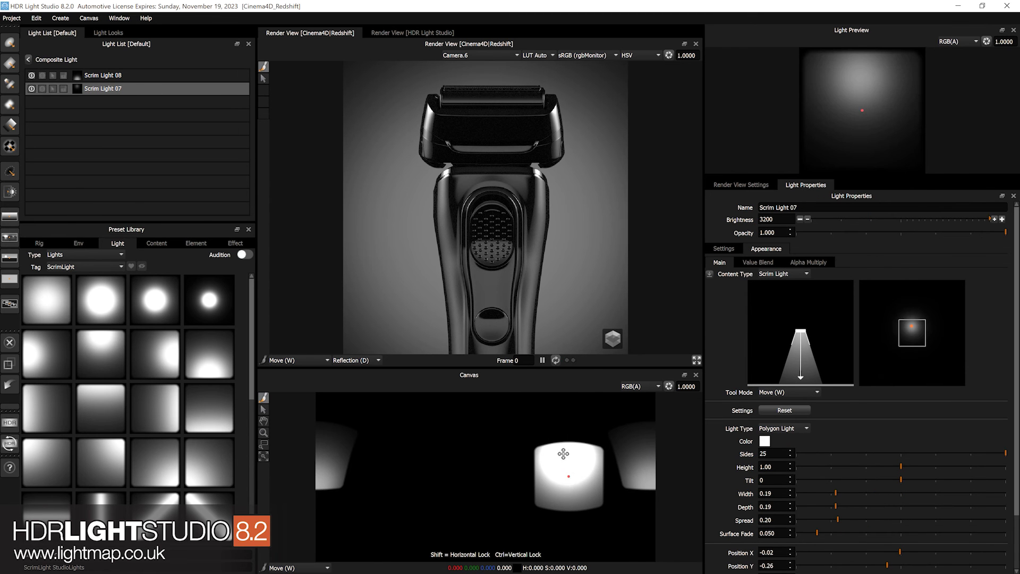
pyautogui.hotkey('shift', 'r')
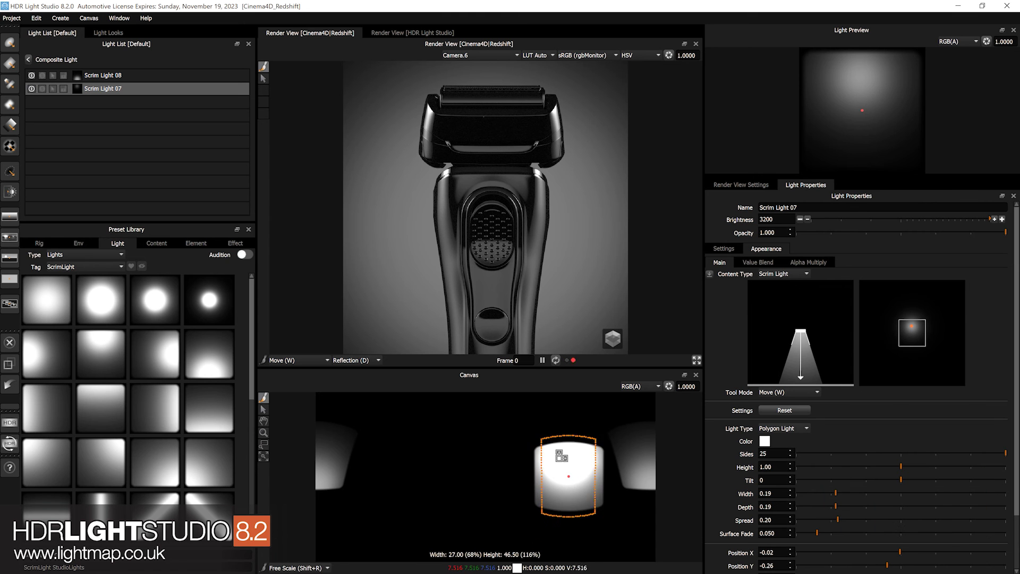
pyautogui.moveTo(561, 451); pyautogui.dragTo(520, 471)
pyautogui.press('w')
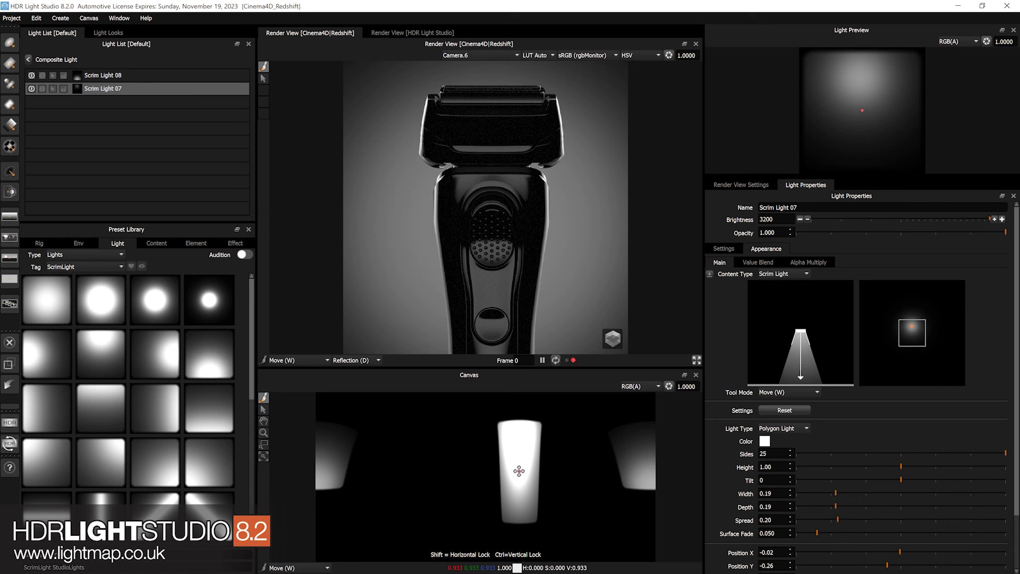
# Duplicate Scrim Light 07 and place the copy just right of the original strip
pyautogui.hotkey('ctrl', 'd')
pyautogui.press('Return')
pyautogui.moveTo(566, 468); pyautogui.dragTo(580, 469)
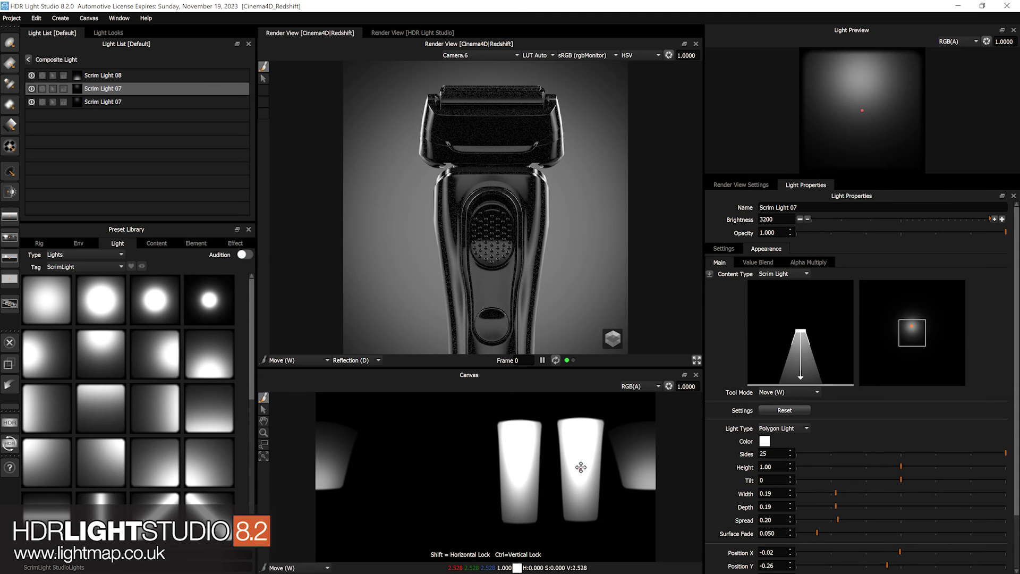
pyautogui.hotkey('shift', 'r')
pyautogui.press('w')
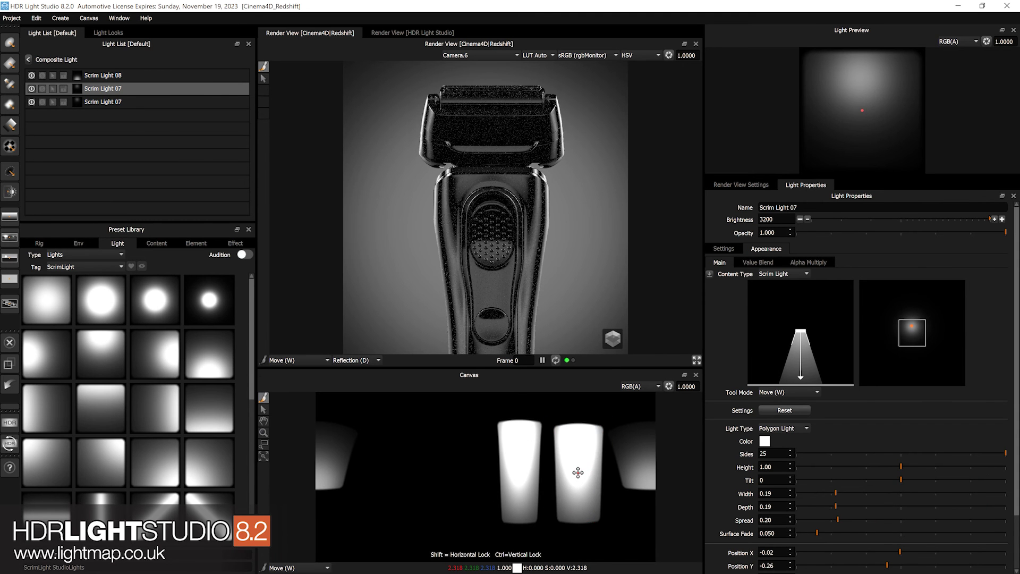
# Shift the copy's hotspot toward its right side, then add Scrim Light 03 onto the shaver
pyautogui.click(902, 334)
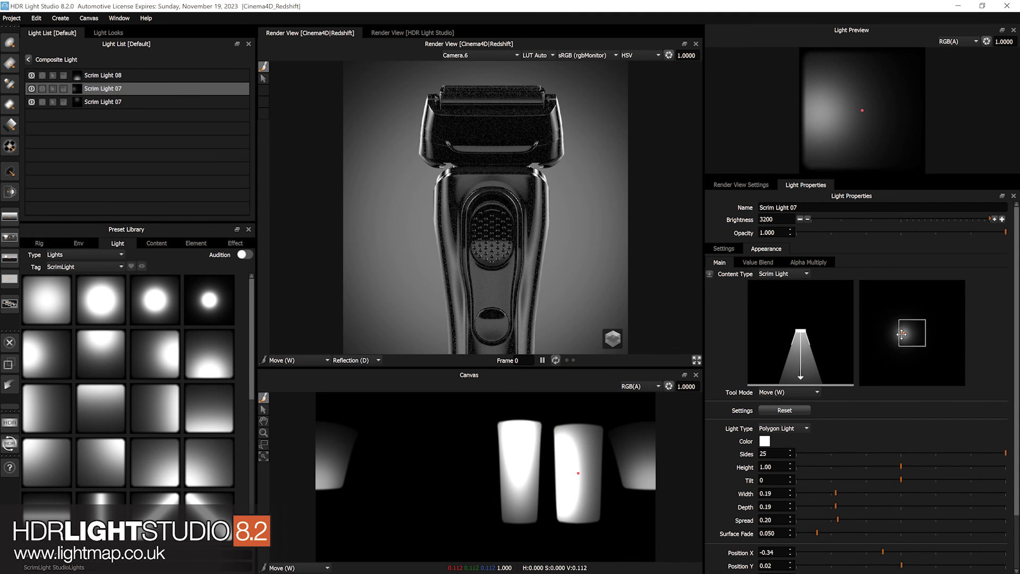
pyautogui.click(922, 332)
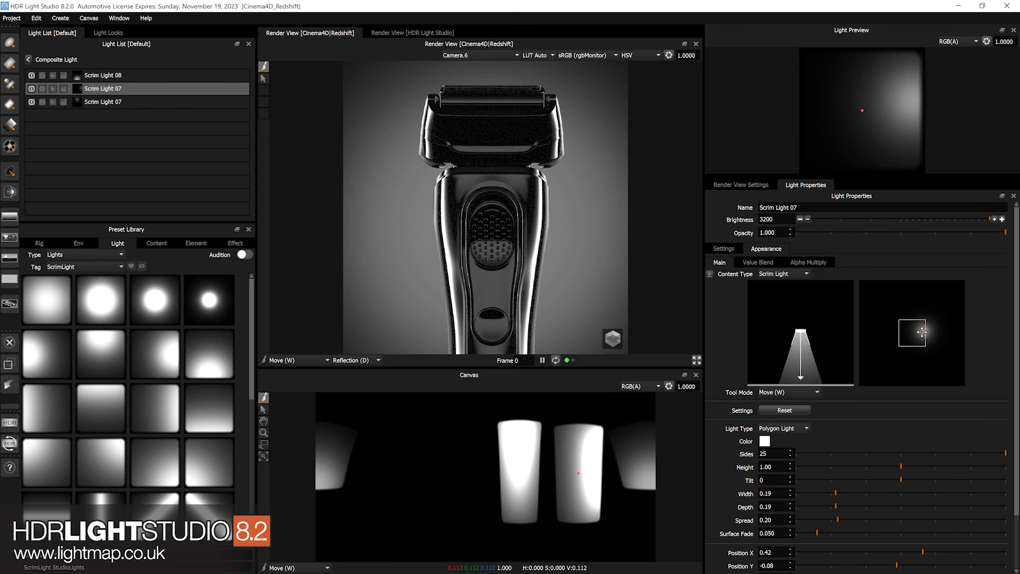
pyautogui.moveTo(922, 332); pyautogui.dragTo(920, 333)
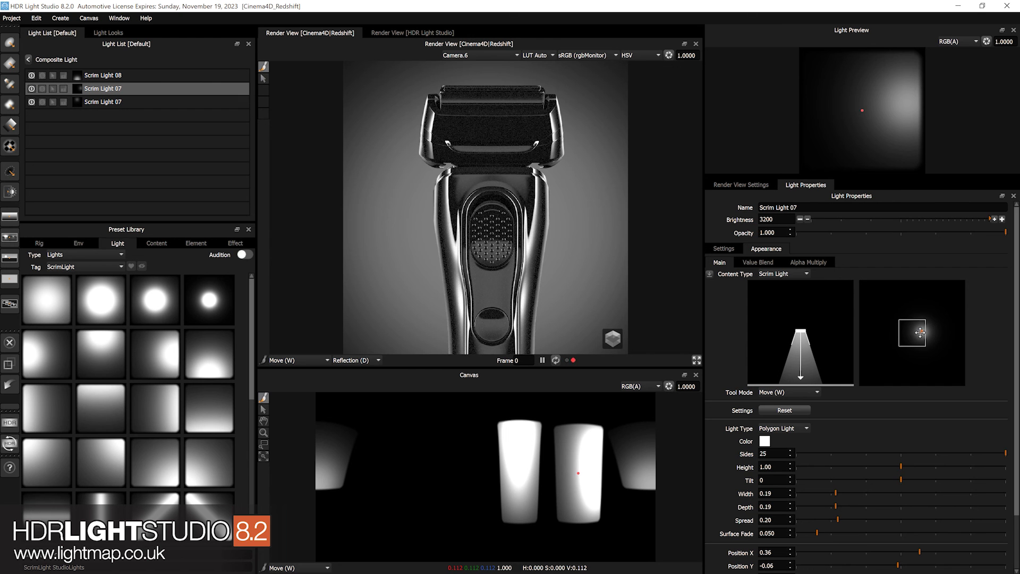
pyautogui.moveTo(155, 299); pyautogui.dragTo(538, 109)
pyautogui.moveTo(646, 367); pyautogui.dragTo(646, 369)
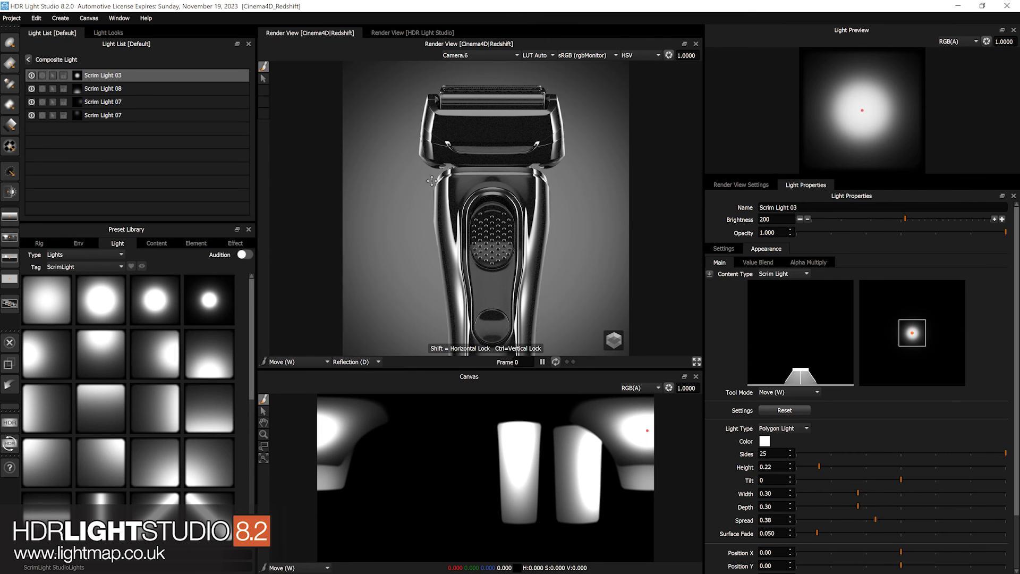
# Back on the Composite Light, enlarge the canvas, lower Filter Brightness, and set Blend to 13.6
pyautogui.click(29, 59)
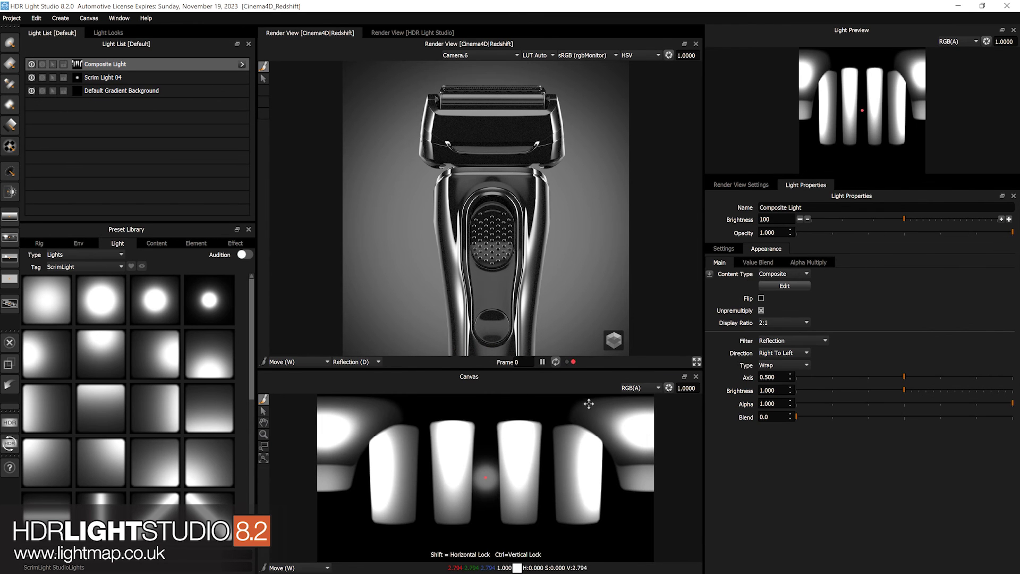
pyautogui.moveTo(658, 370); pyautogui.dragTo(658, 360)
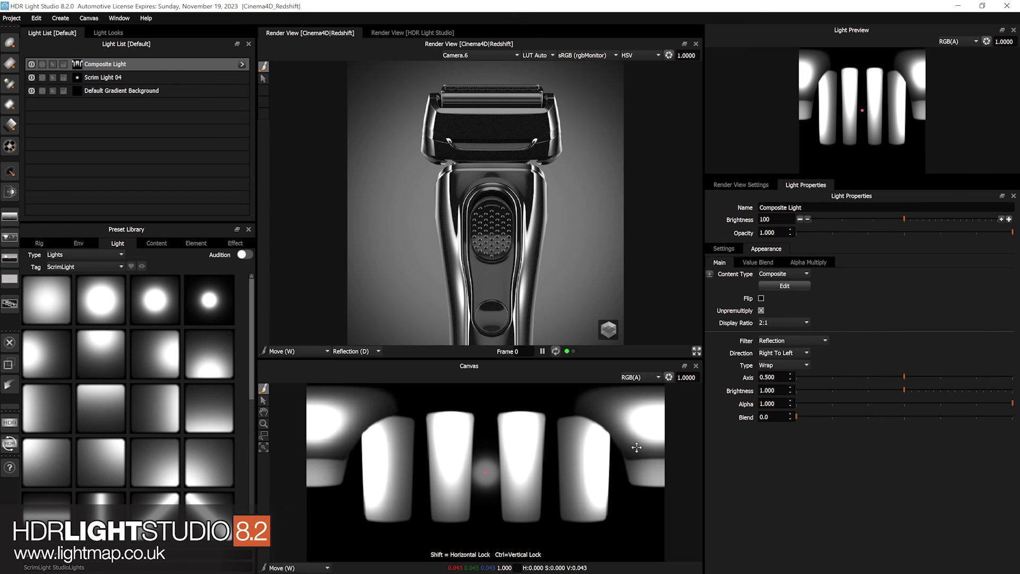
pyautogui.click(877, 391)
pyautogui.moveTo(878, 388); pyautogui.dragTo(840, 393)
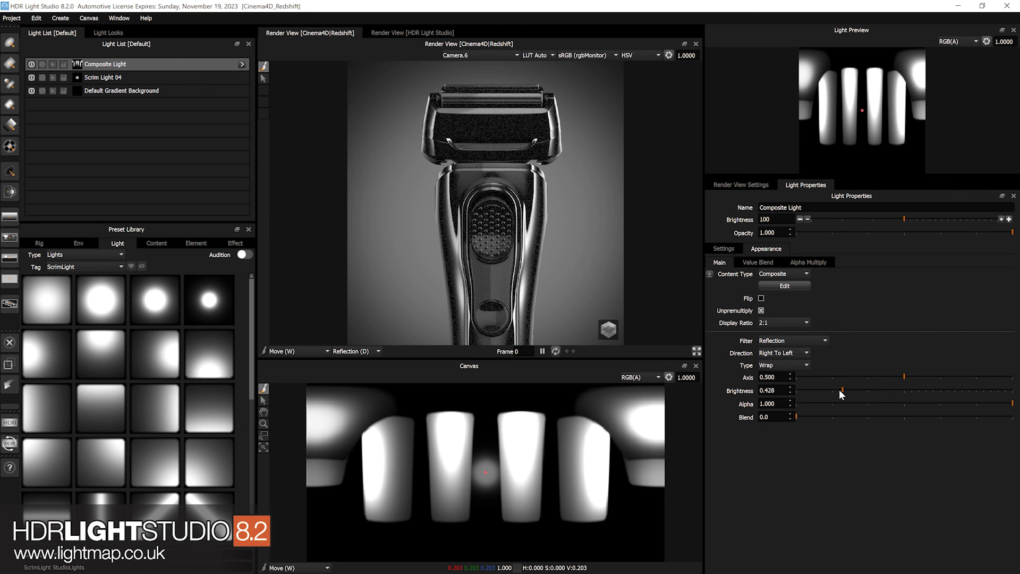
pyautogui.click(930, 417)
pyautogui.moveTo(930, 420); pyautogui.dragTo(947, 415)
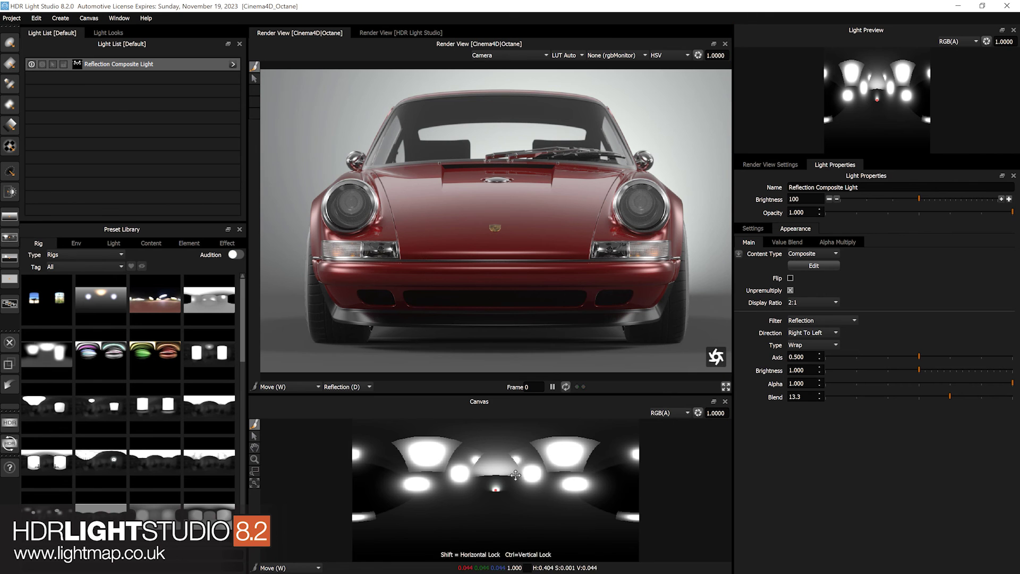
# Clear the car composite's filter, then set its Filter to Reflection
pyautogui.click(818, 321)
pyautogui.click(812, 329)
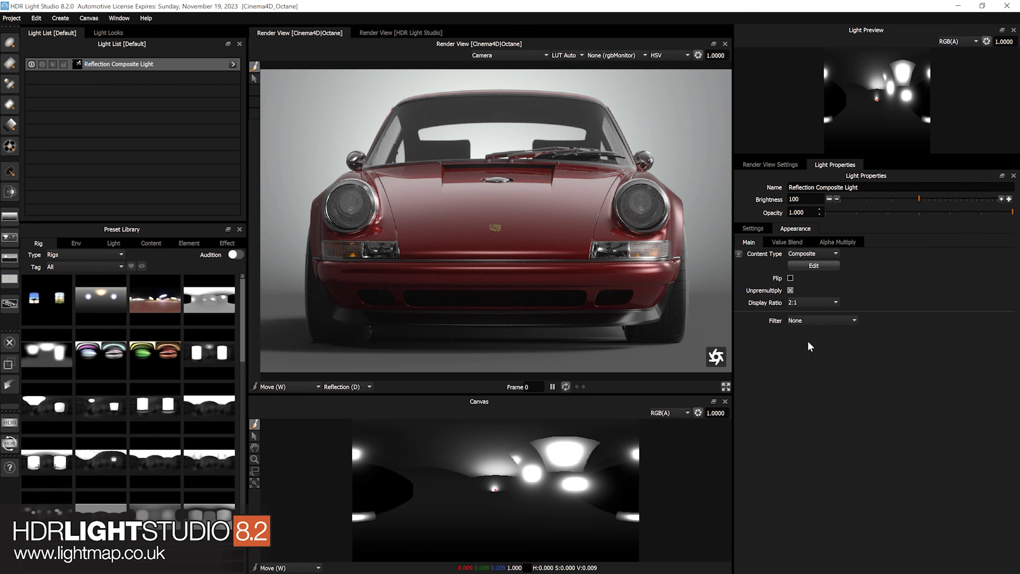
pyautogui.click(819, 323)
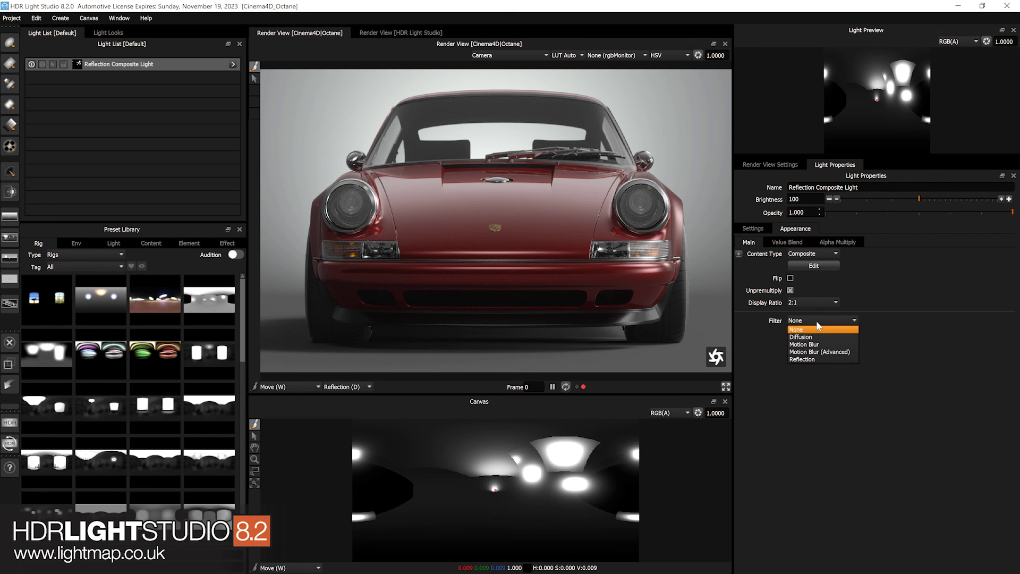
pyautogui.click(806, 361)
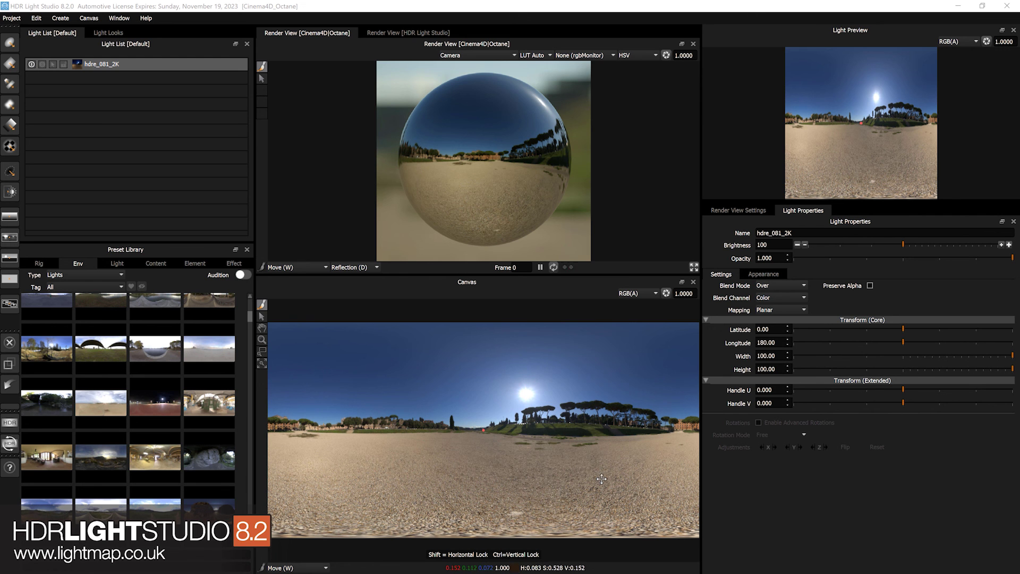
# Duplicate the hdre_081_2K light
pyautogui.rightClick(150, 63)
pyautogui.click(167, 102)
pyautogui.click(505, 317)
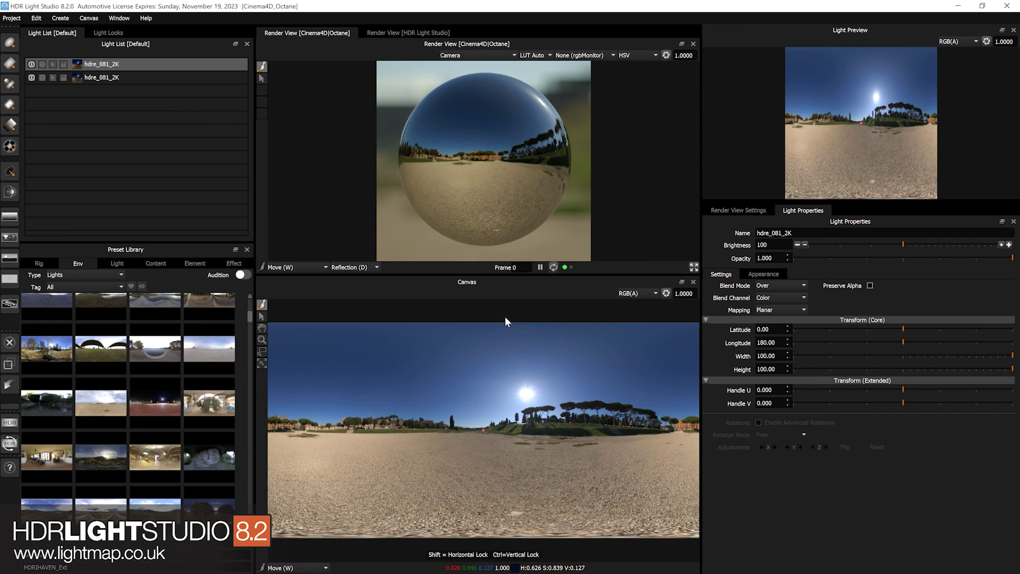
# Merge the top hdre_081_2K copy into a Composite Light with Over blend mode
pyautogui.rightClick(183, 63)
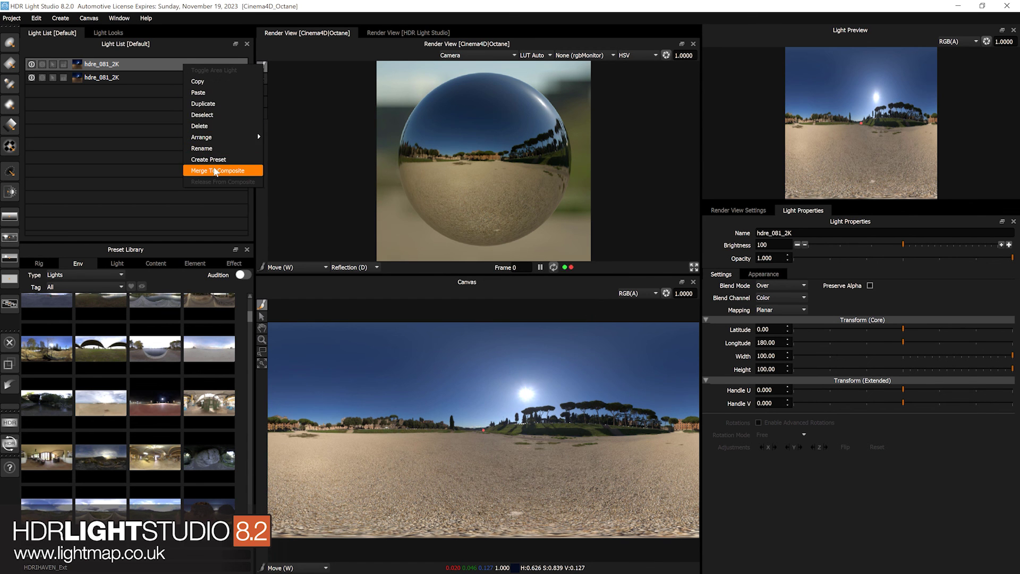
pyautogui.click(214, 169)
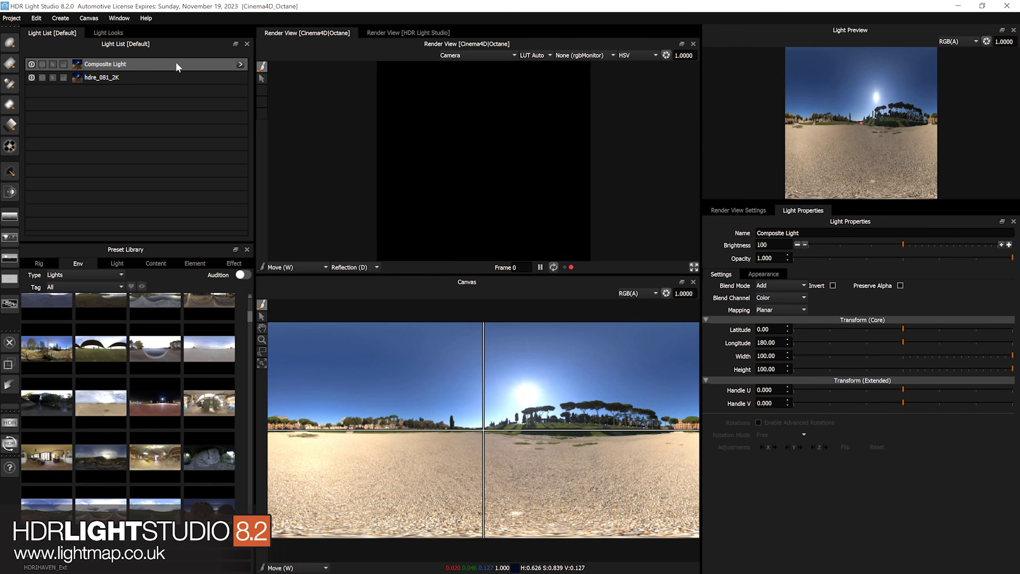
pyautogui.click(765, 287)
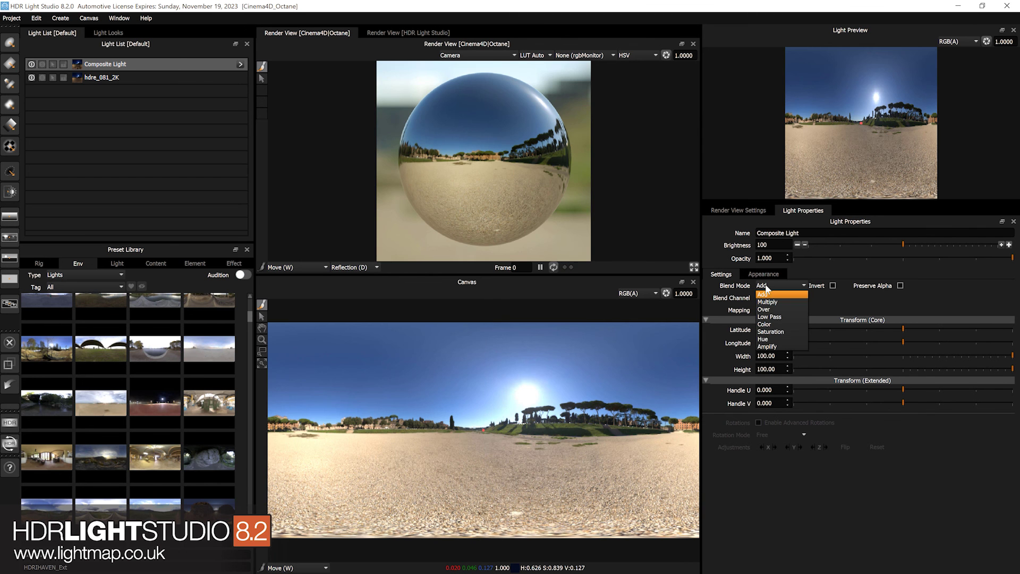
pyautogui.click(779, 309)
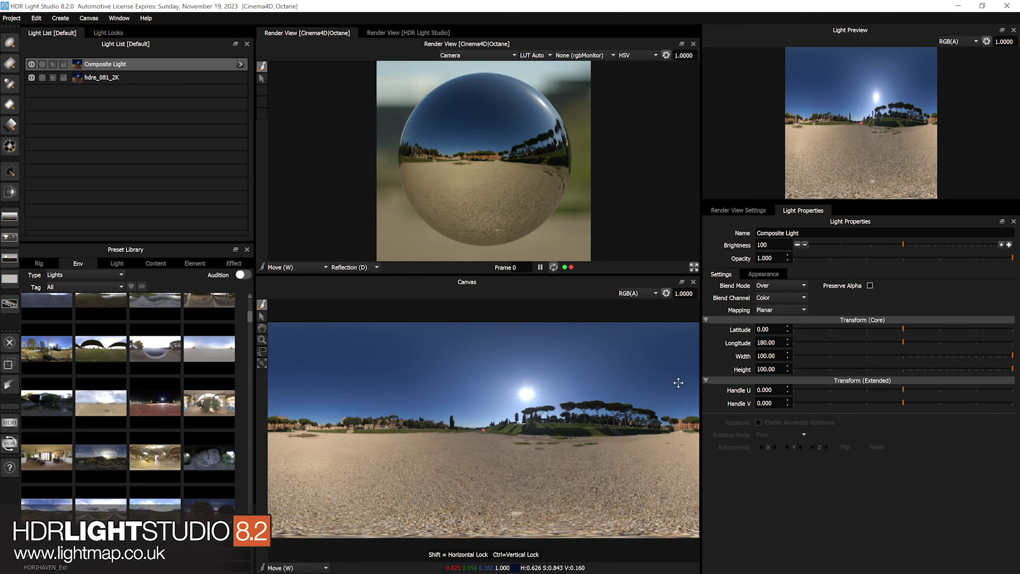
# Give the composite a Reflection filter with Top To Bottom direction
pyautogui.click(755, 275)
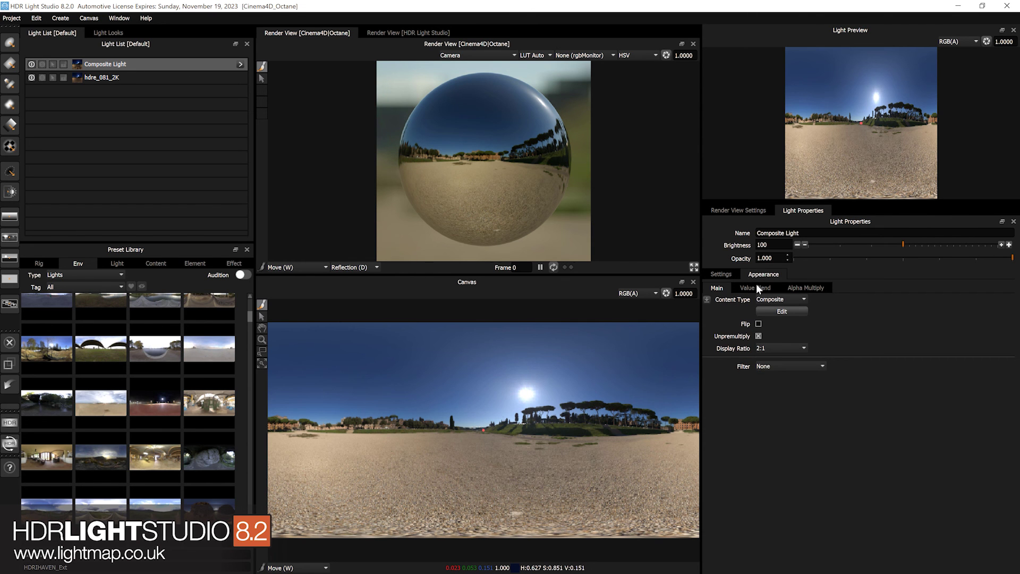
pyautogui.click(763, 366)
pyautogui.click(776, 403)
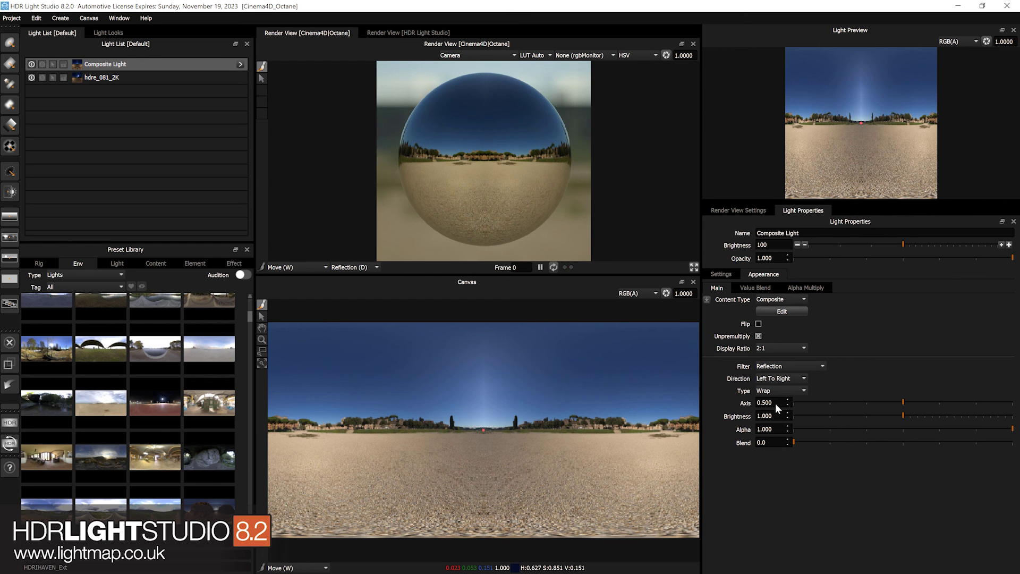
pyautogui.click(769, 377)
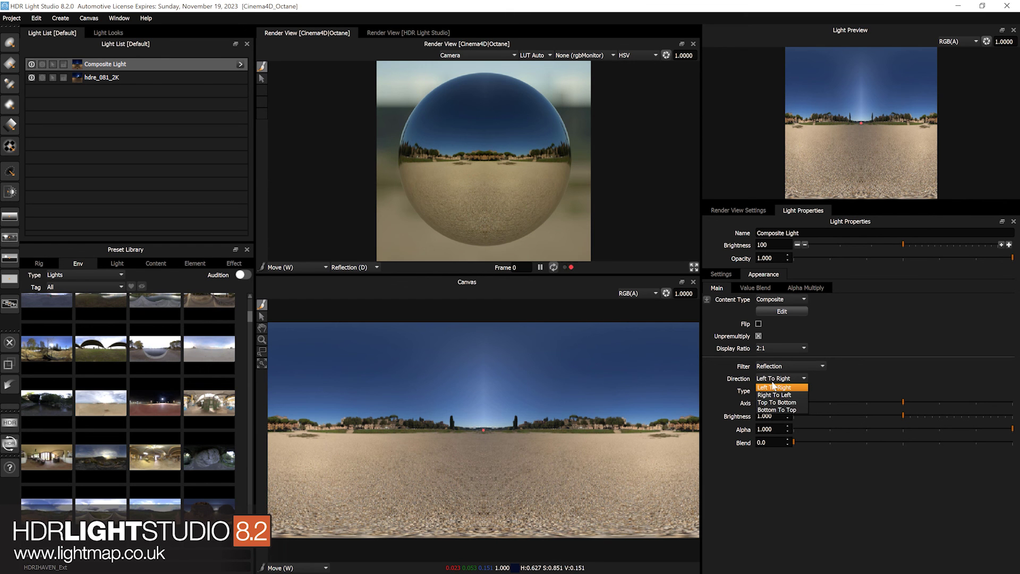
pyautogui.click(776, 399)
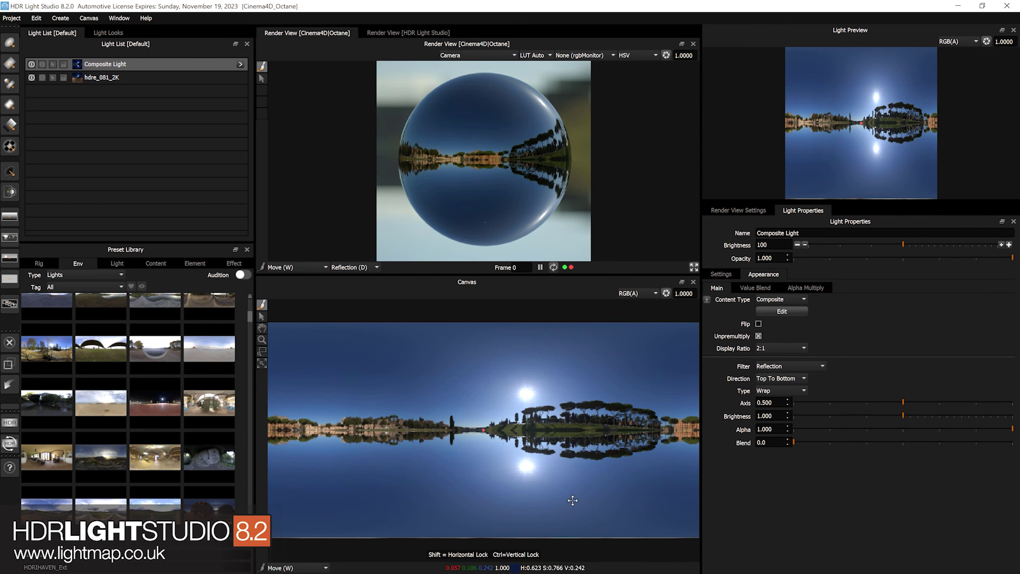
pyautogui.click(771, 378)
pyautogui.click(854, 383)
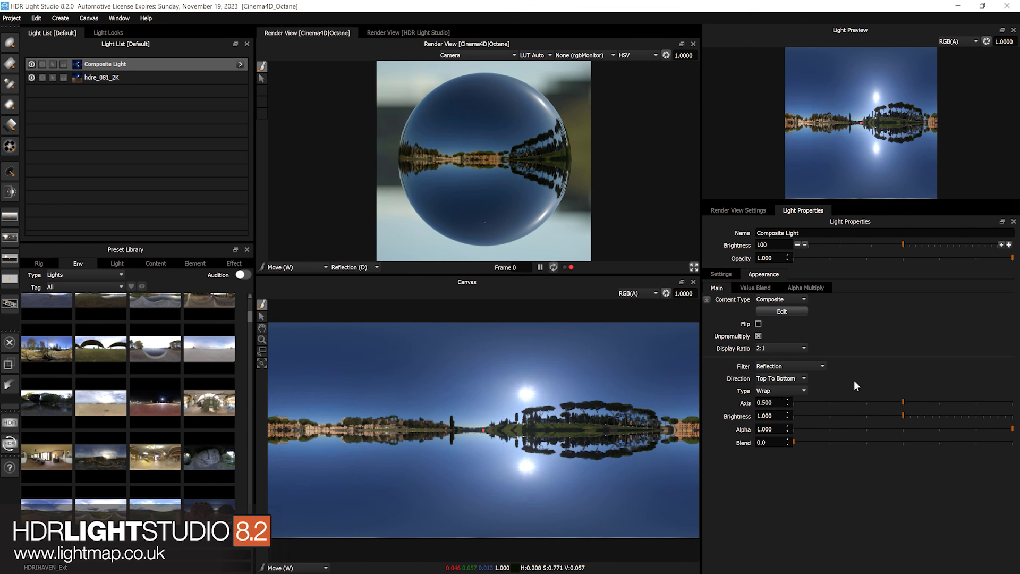
# Set the reflection type to Fit and the axis to about 0.54
pyautogui.click(776, 391)
pyautogui.click(769, 412)
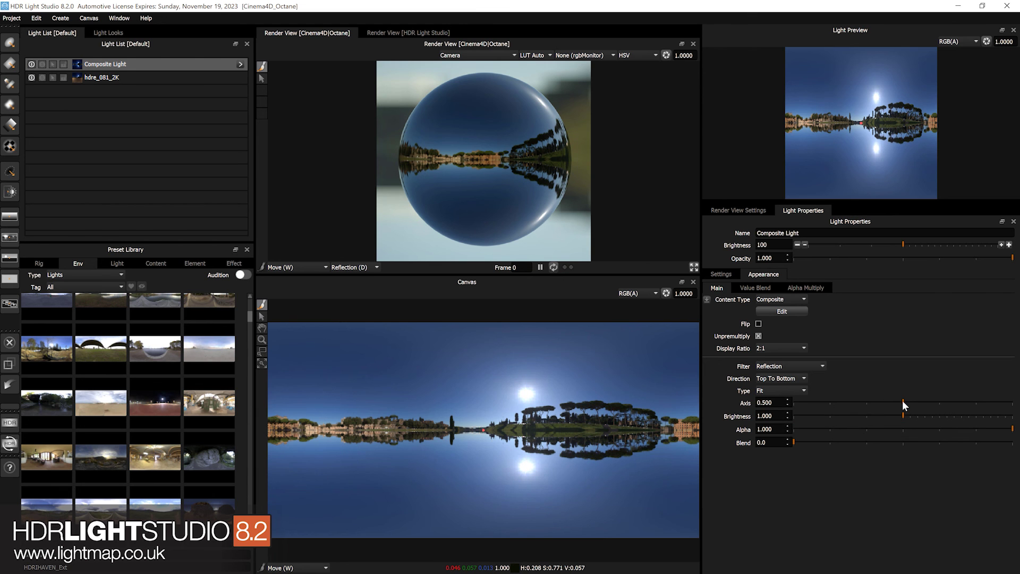
pyautogui.moveTo(903, 402); pyautogui.dragTo(905, 400)
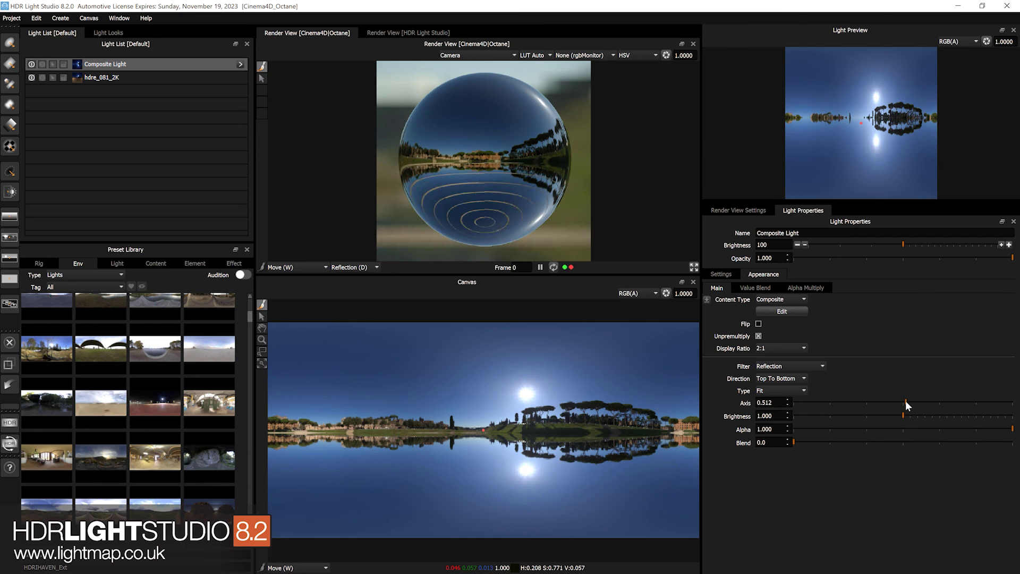
pyautogui.moveTo(910, 402); pyautogui.dragTo(911, 400)
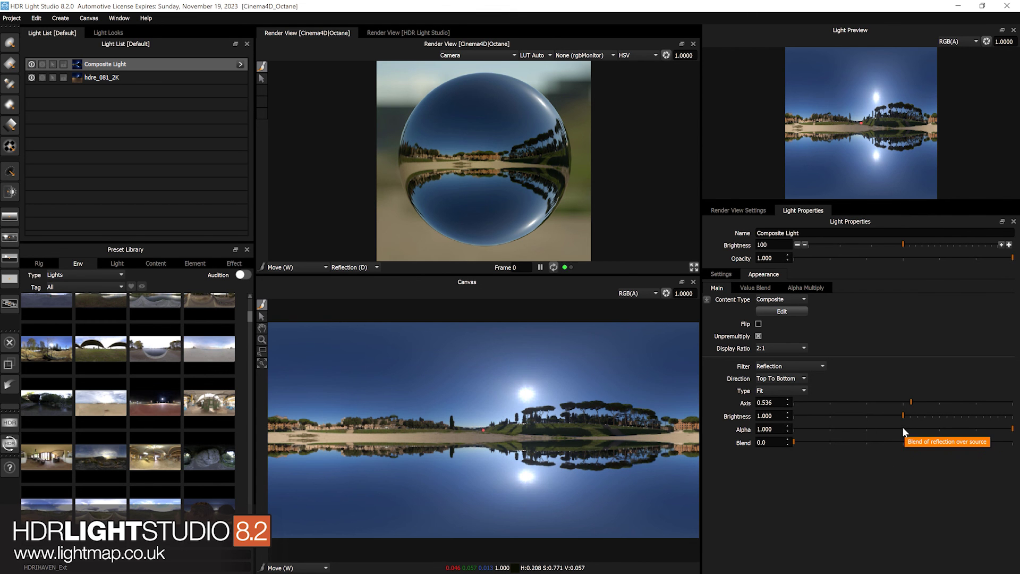
# Lower the reflection's alpha to 0.500
pyautogui.click(932, 429)
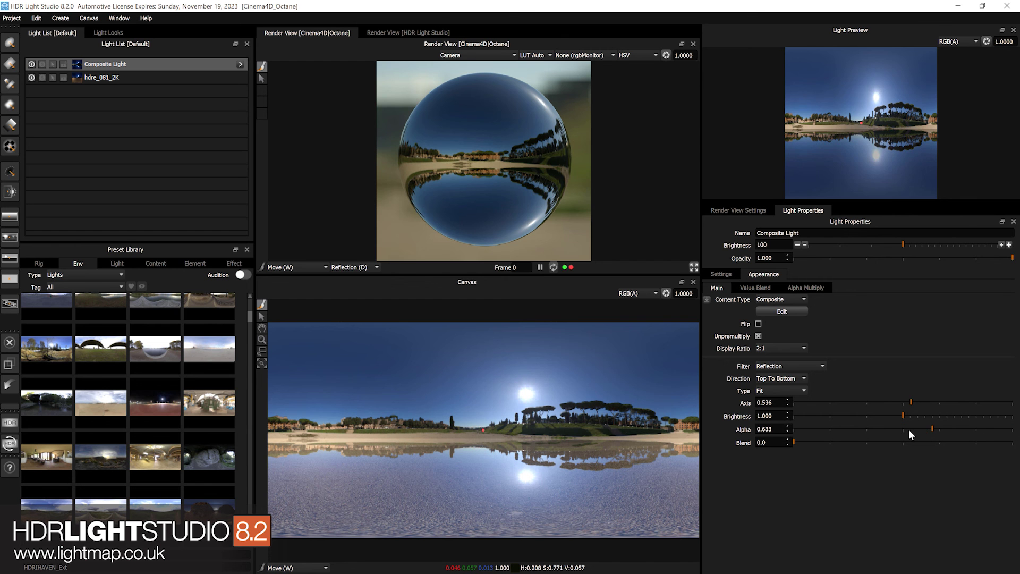
pyautogui.click(908, 430)
pyautogui.click(902, 429)
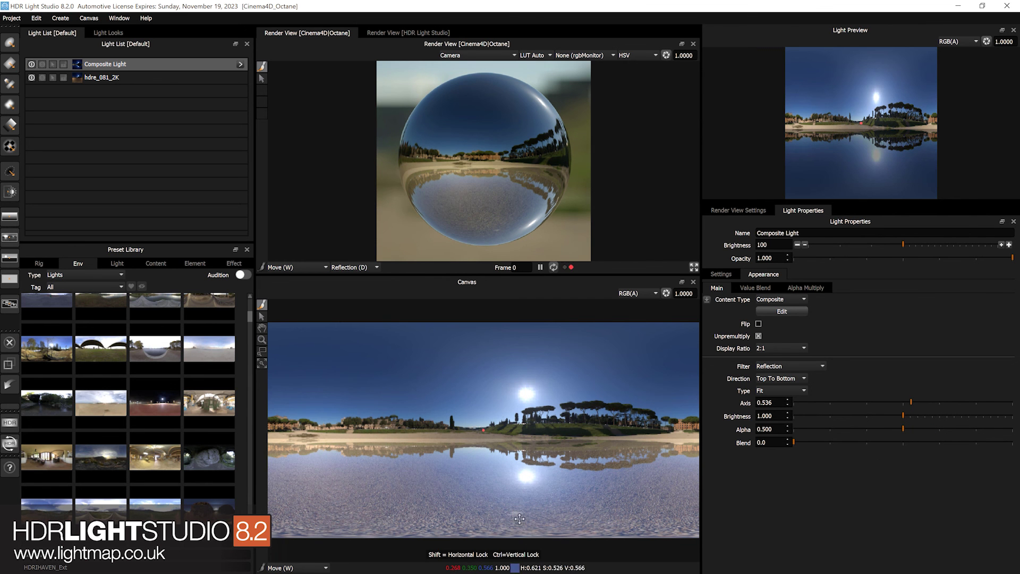
# Toggle the reflection composite off and on, turn off Unpremultiply, and set alpha to 0.490
pyautogui.click(31, 64)
pyautogui.click(31, 64)
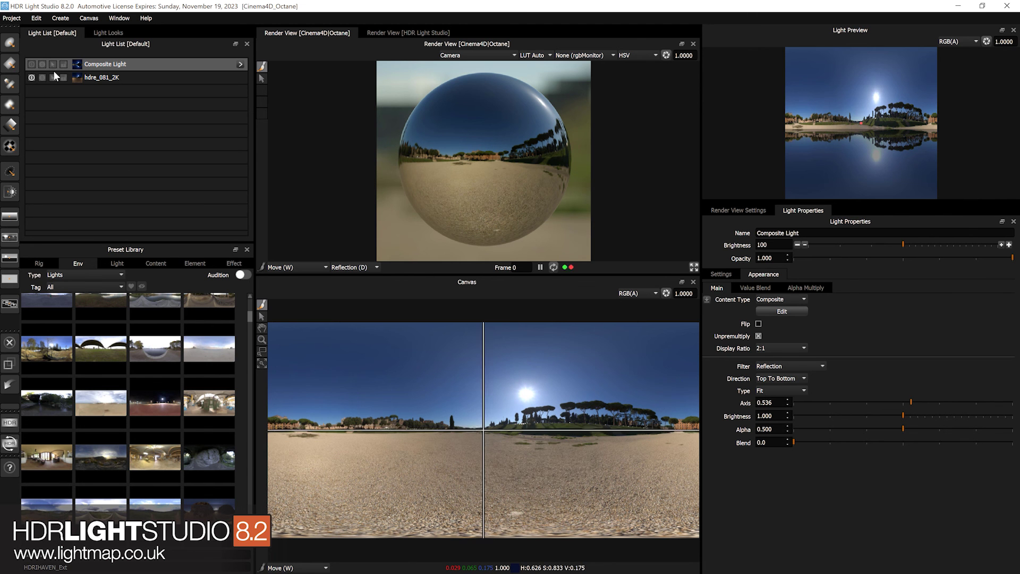
pyautogui.click(31, 64)
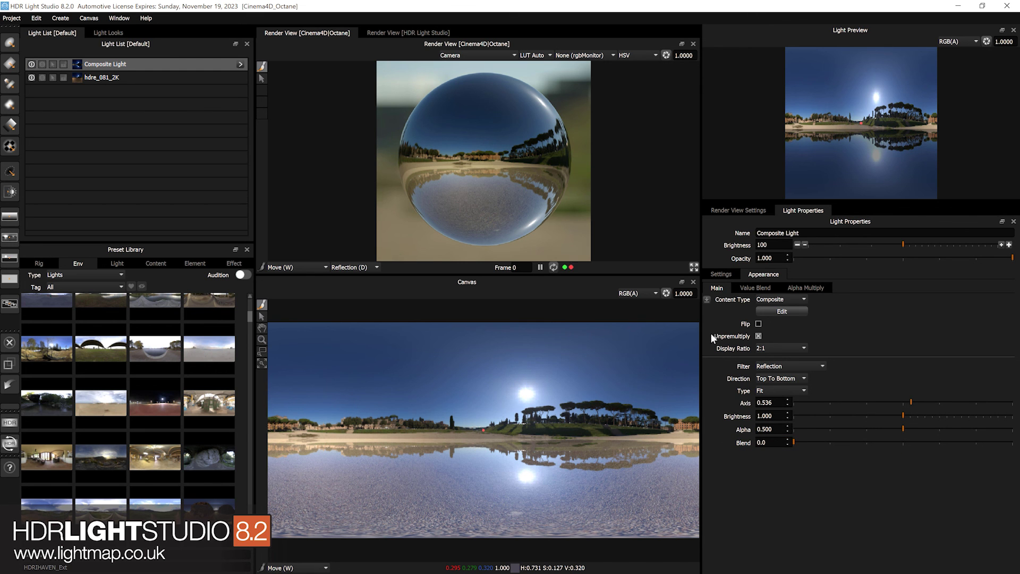
pyautogui.click(759, 336)
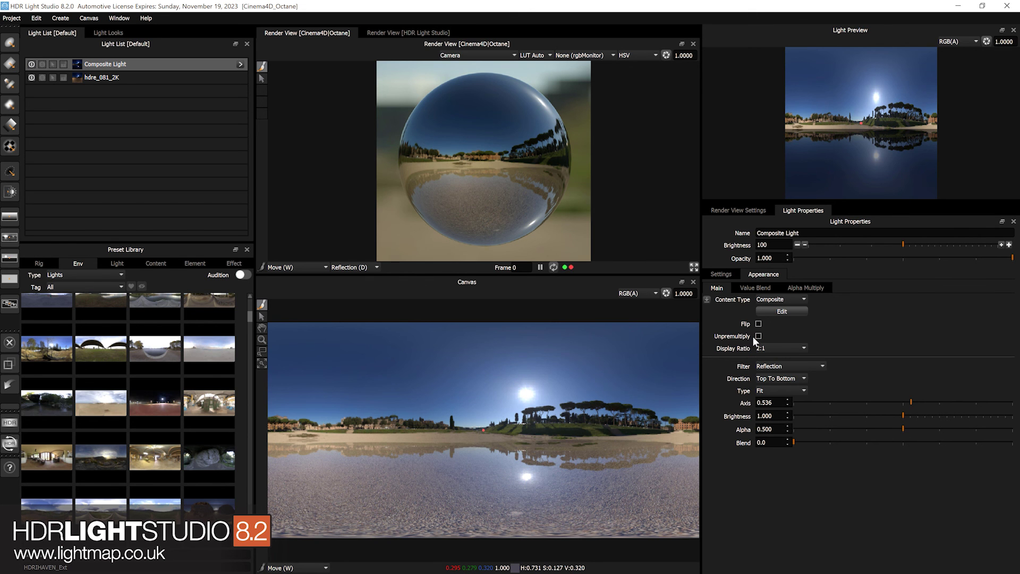
pyautogui.moveTo(900, 426); pyautogui.dragTo(866, 427)
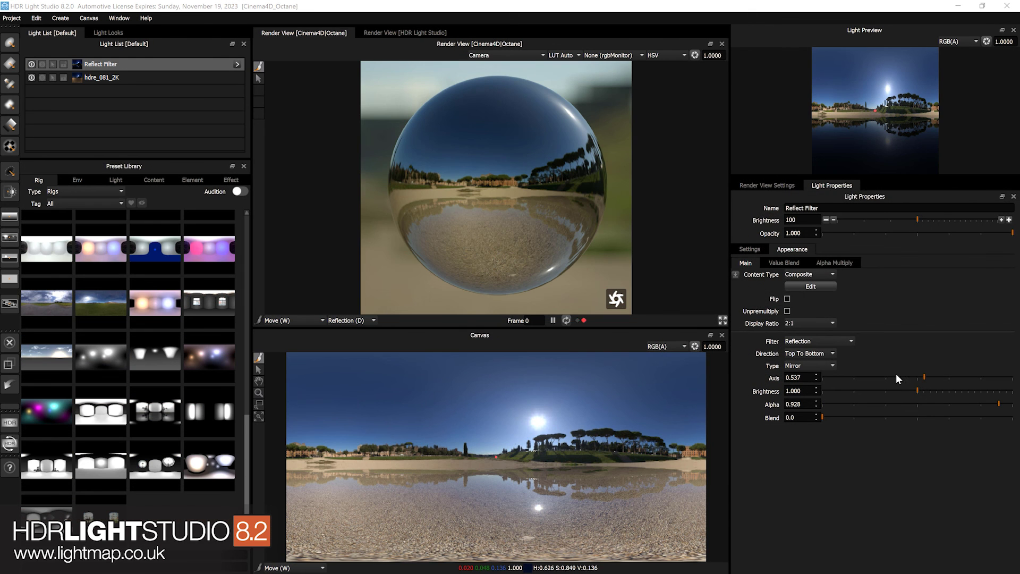
# Nudge the reflection axis to 0.536 and set render and canvas modes to Reflection Axis
pyautogui.moveTo(924, 375)
pyautogui.mouseDown()
pyautogui.moveTo(905, 375)
pyautogui.moveTo(917, 375)
pyautogui.mouseUp()
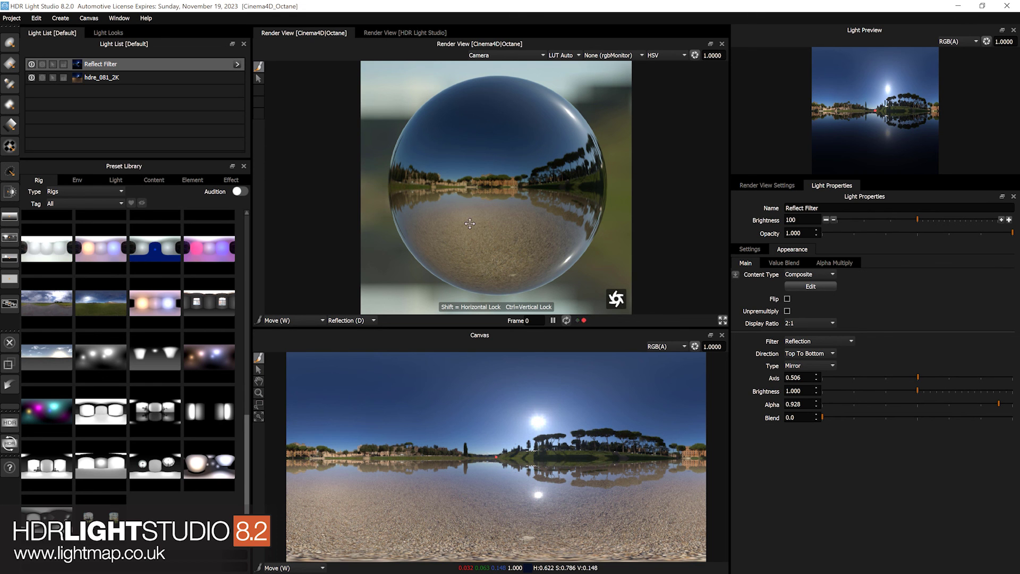
pyautogui.click(308, 320)
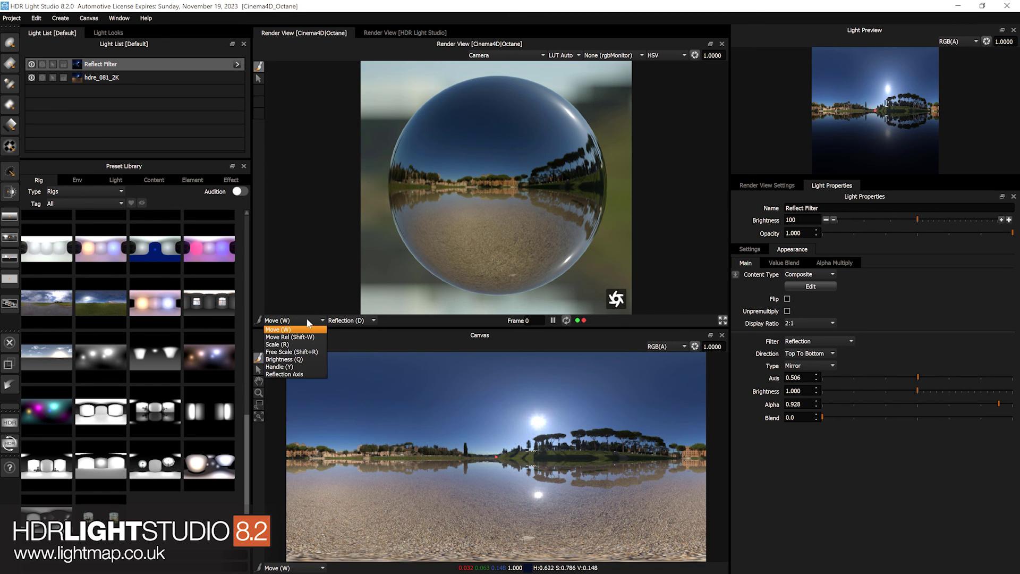
pyautogui.click(294, 374)
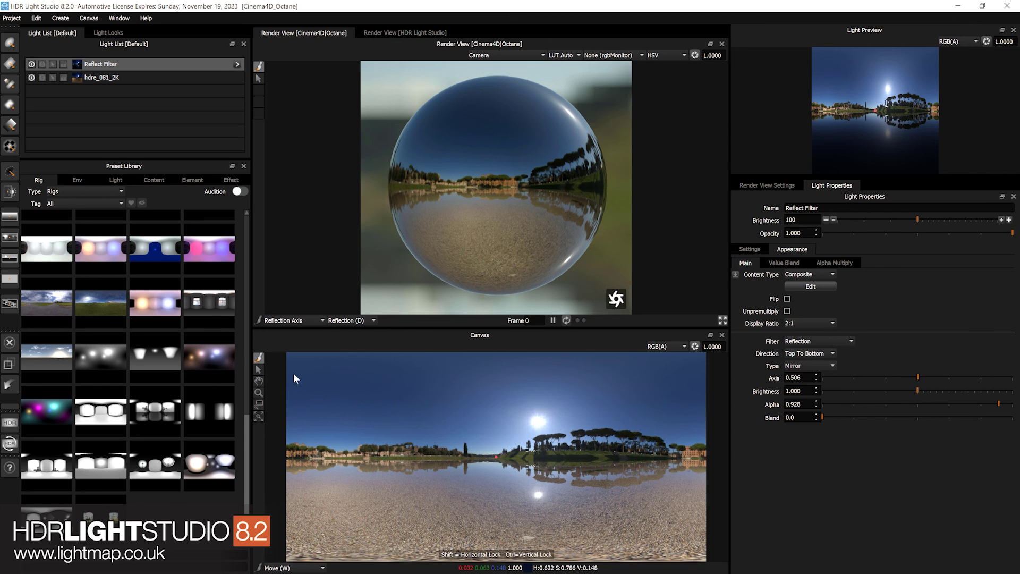
pyautogui.click(300, 568)
pyautogui.click(294, 559)
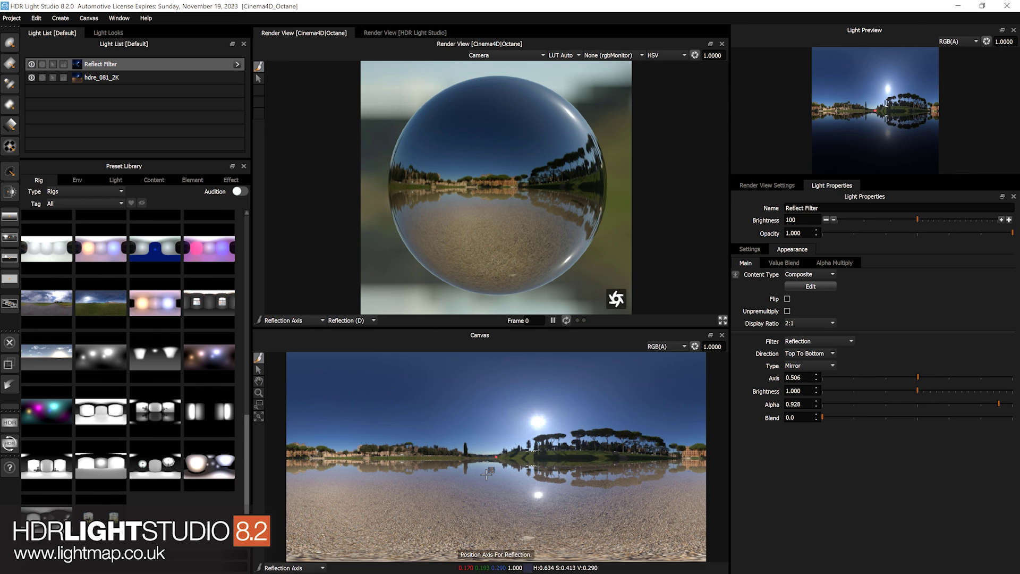
# Place the reflection axis on the sphere and canvas, settling the waterline at 0.534
pyautogui.click(489, 132)
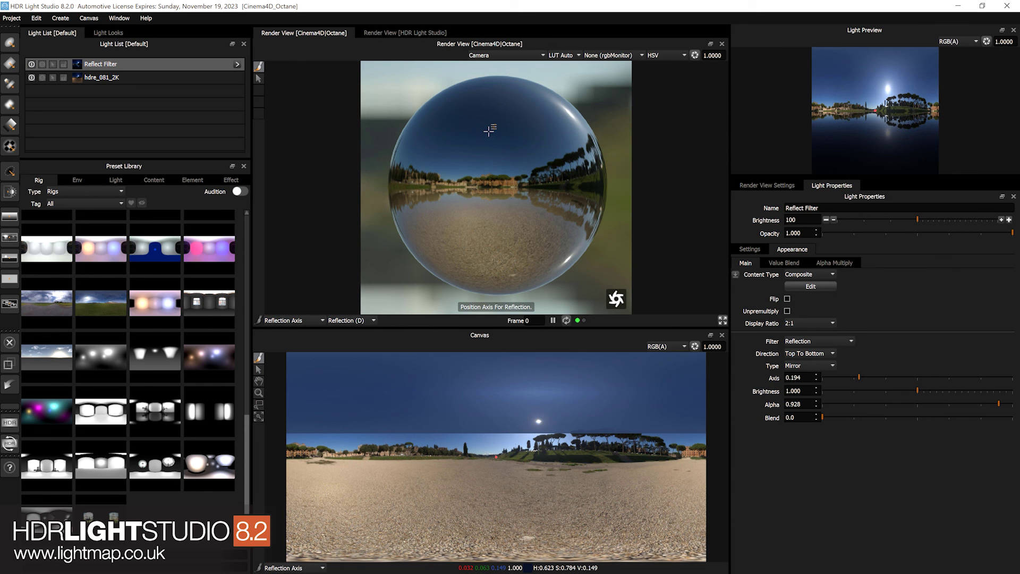
pyautogui.click(495, 161)
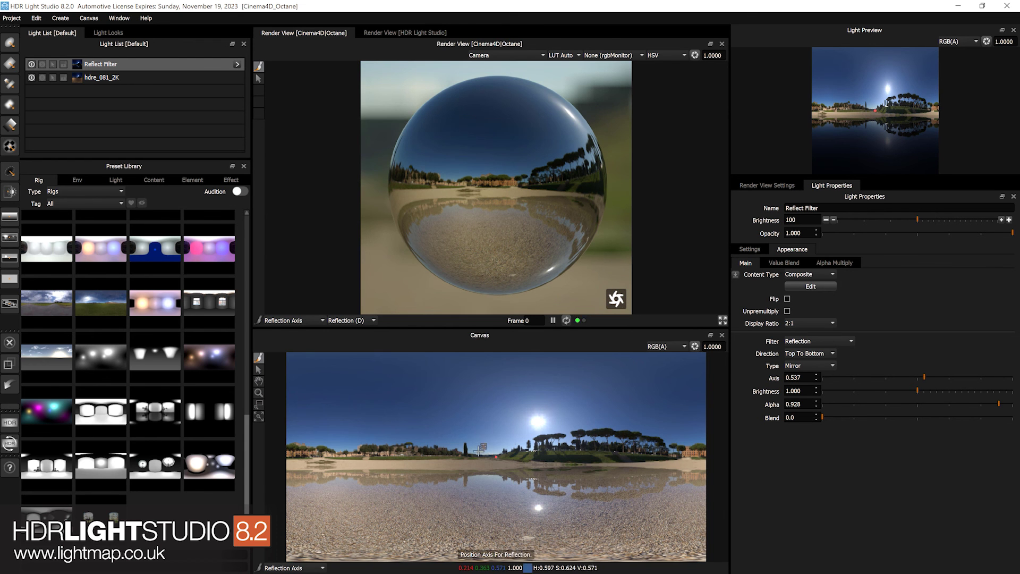
pyautogui.moveTo(485, 466)
pyautogui.mouseDown()
pyautogui.moveTo(485, 485)
pyautogui.moveTo(484, 462)
pyautogui.mouseUp()
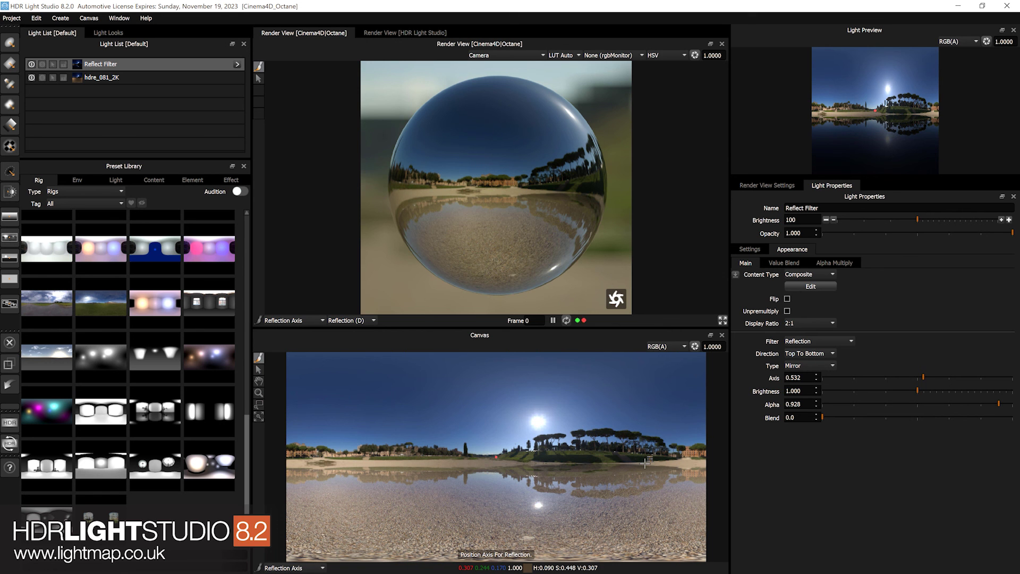
pyautogui.click(644, 464)
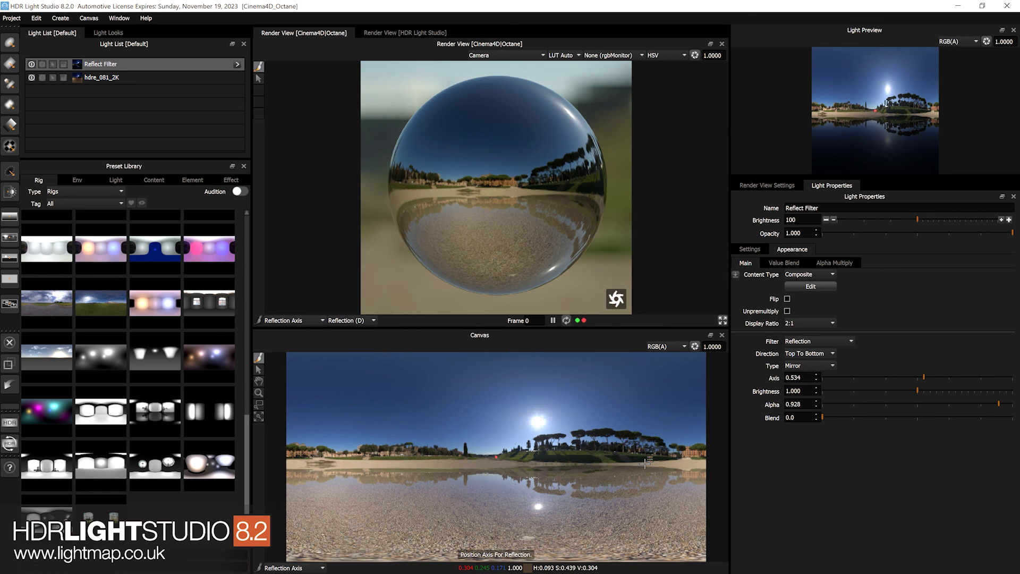